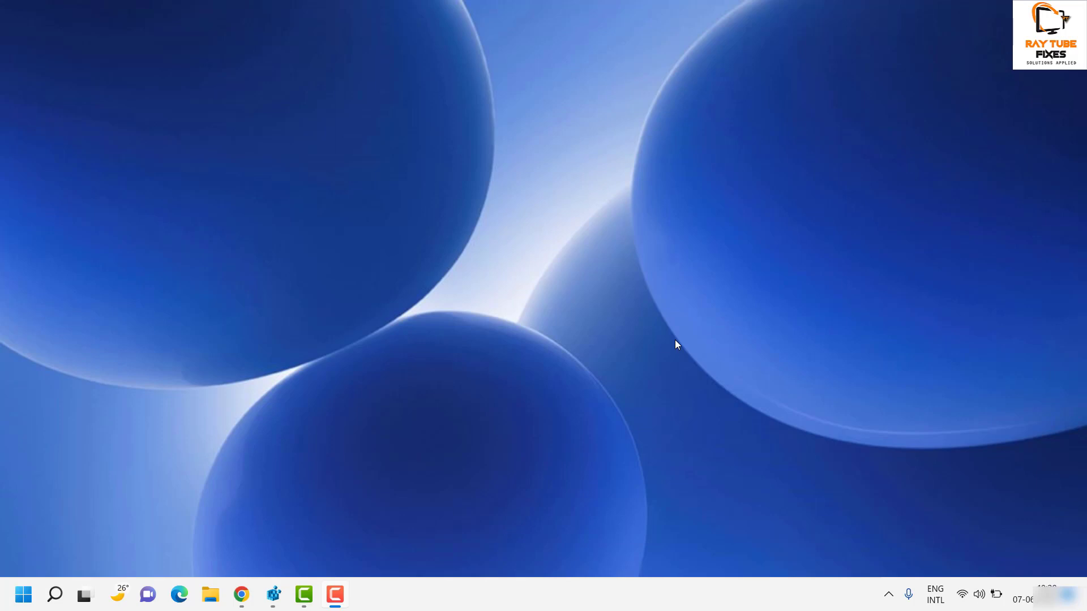
- Open the sign-in options in the Windows account settings and go to the additional settings there
left_click(23, 594)
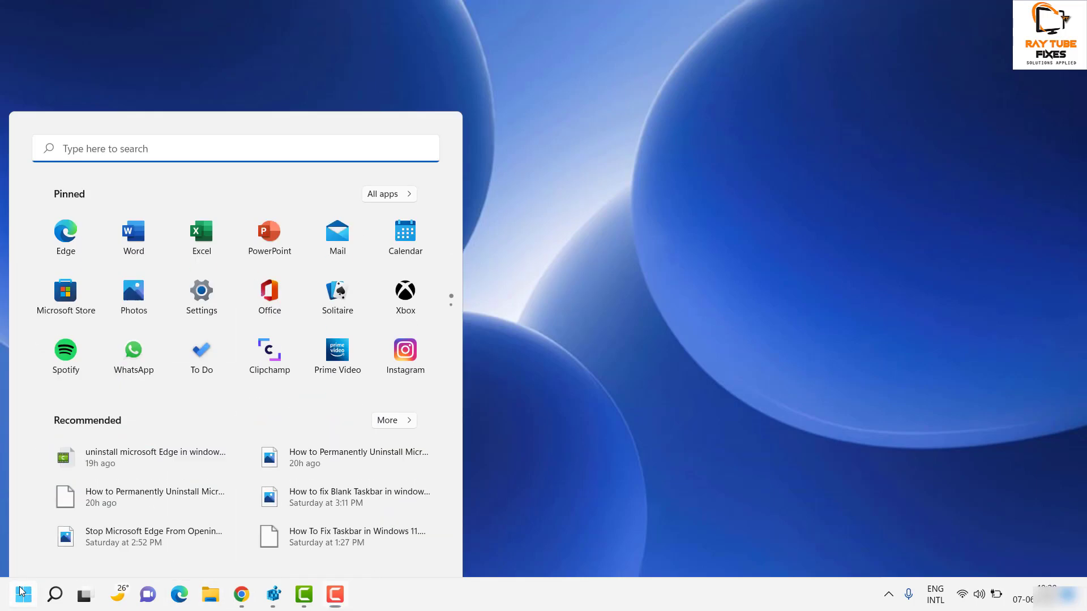
left_click(205, 229)
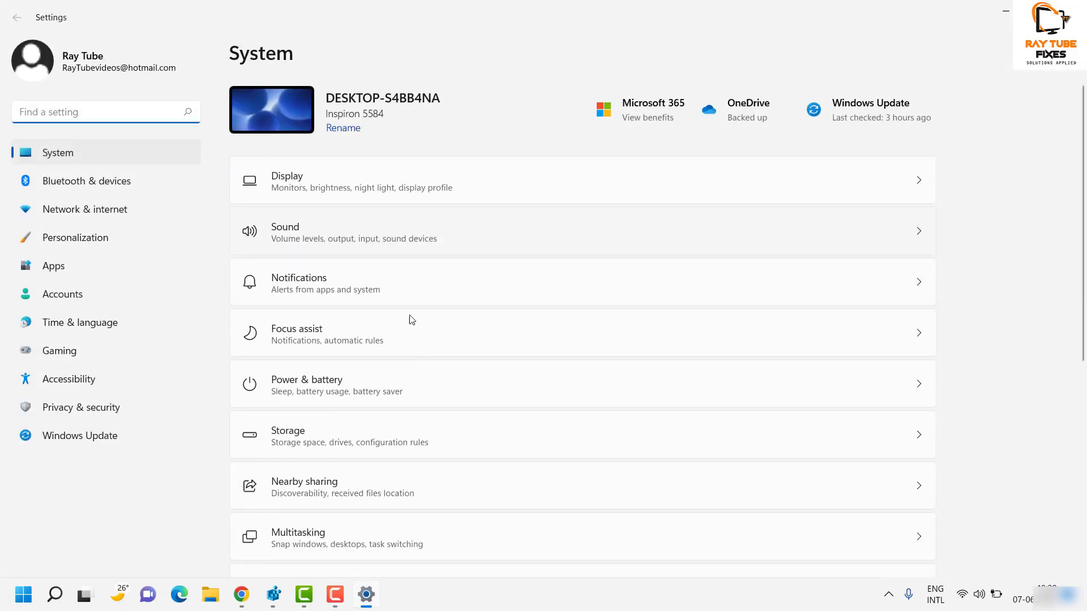
left_click(75, 293)
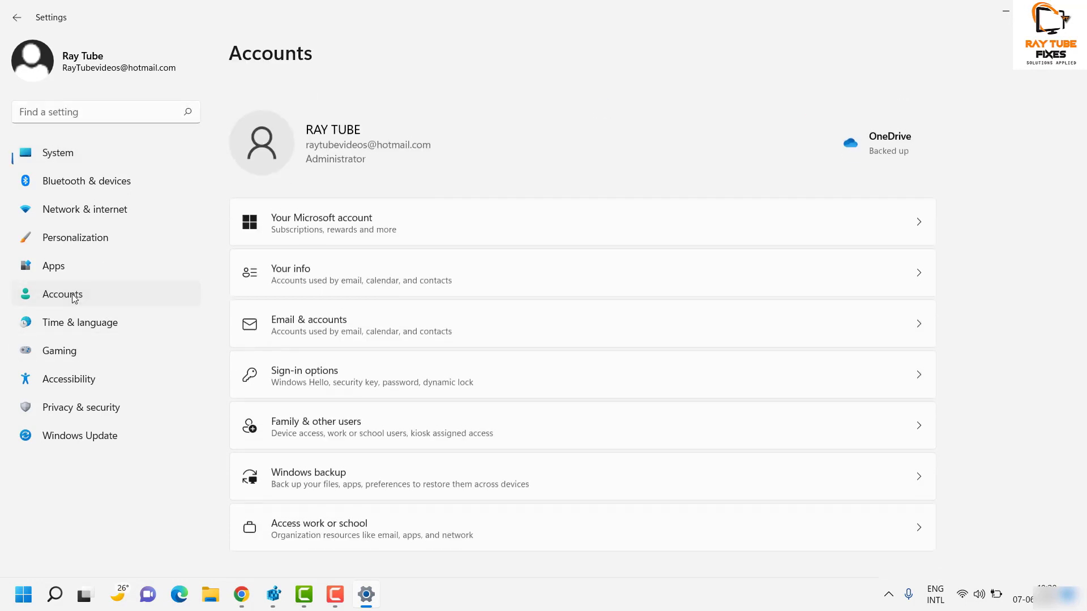
left_click(329, 356)
scroll(456, 384, "down", 5)
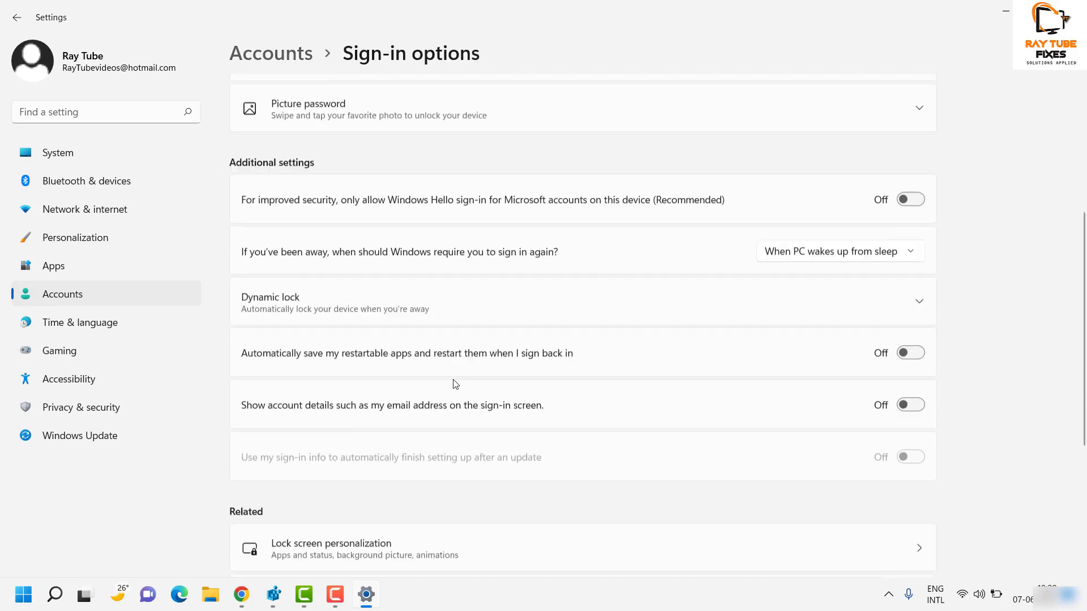
scroll(456, 385, "down", 1)
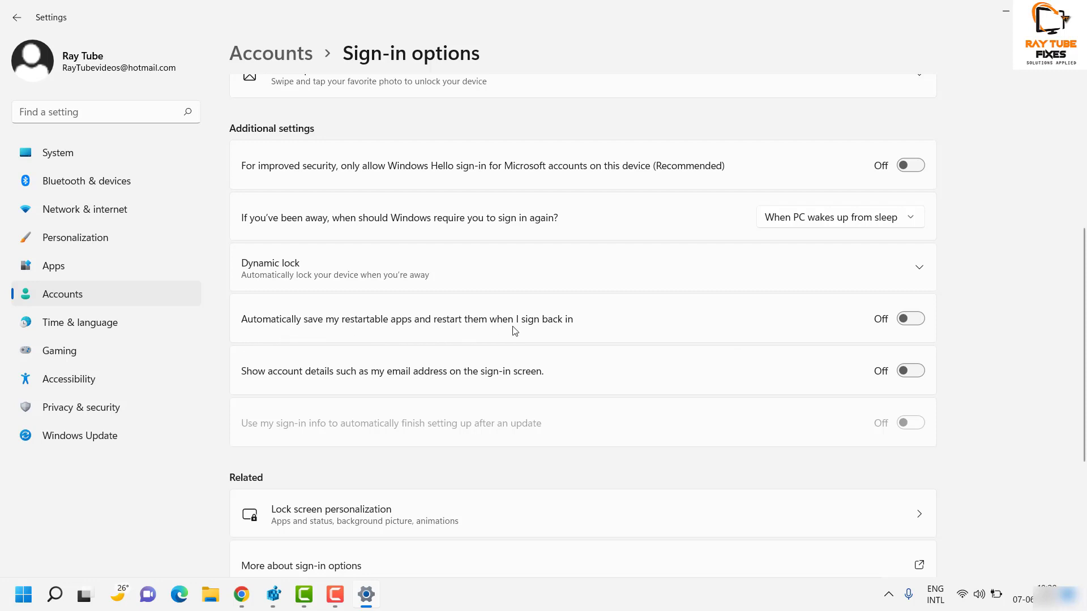
- Switch automatic saving and restarting of restartable apps on and back off, and close Settings
left_click(914, 322)
left_click(905, 320)
scroll(738, 336, "down", 4)
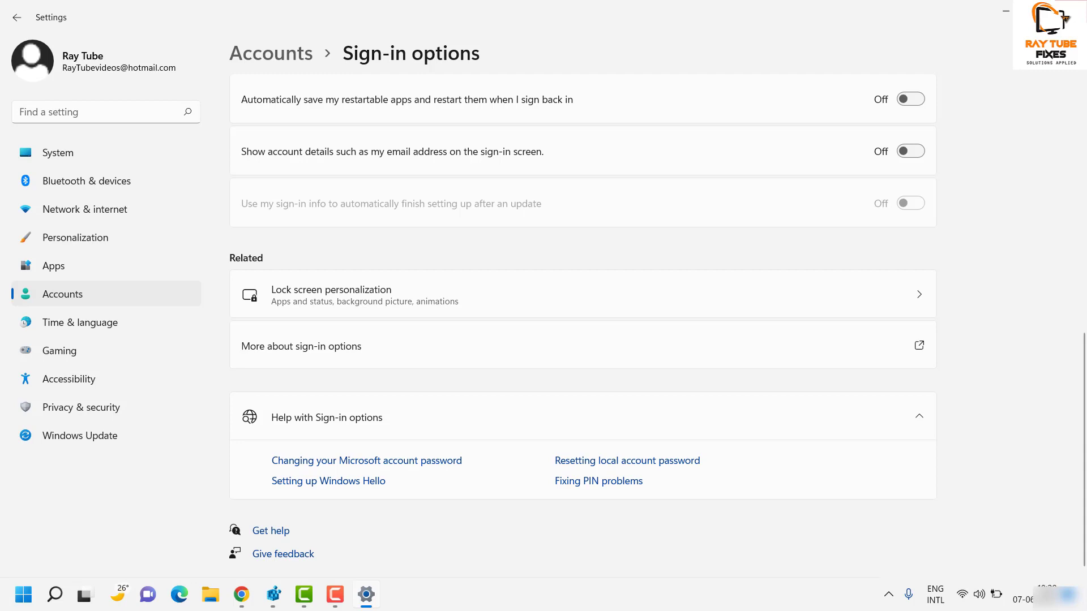
key("alt+F4")
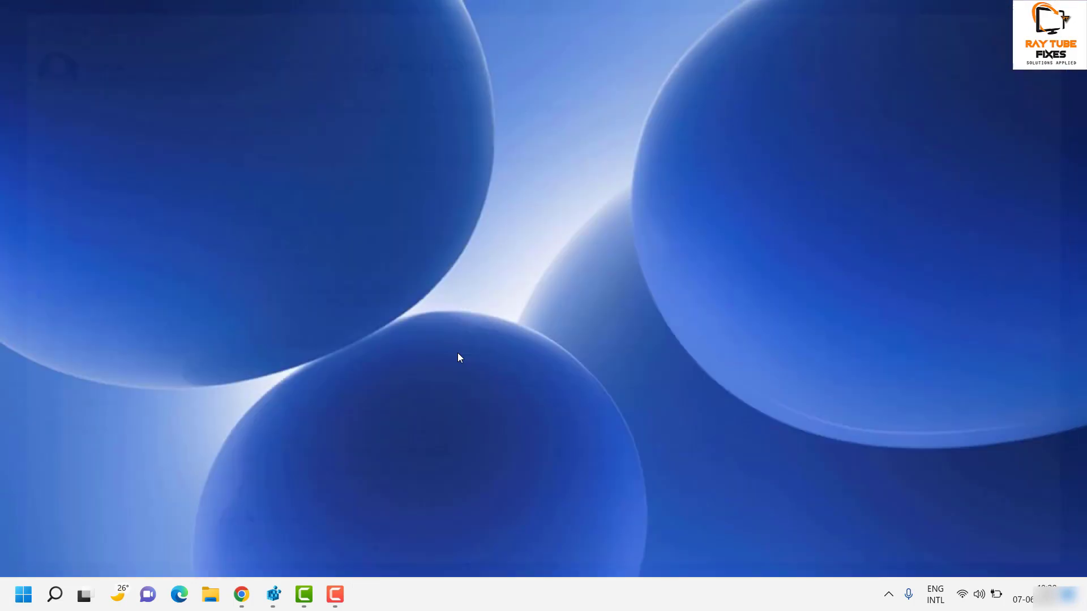
- Open the Startup page of the Apps settings in Windows and look through the apps that can start at sign-in
left_click(17, 601)
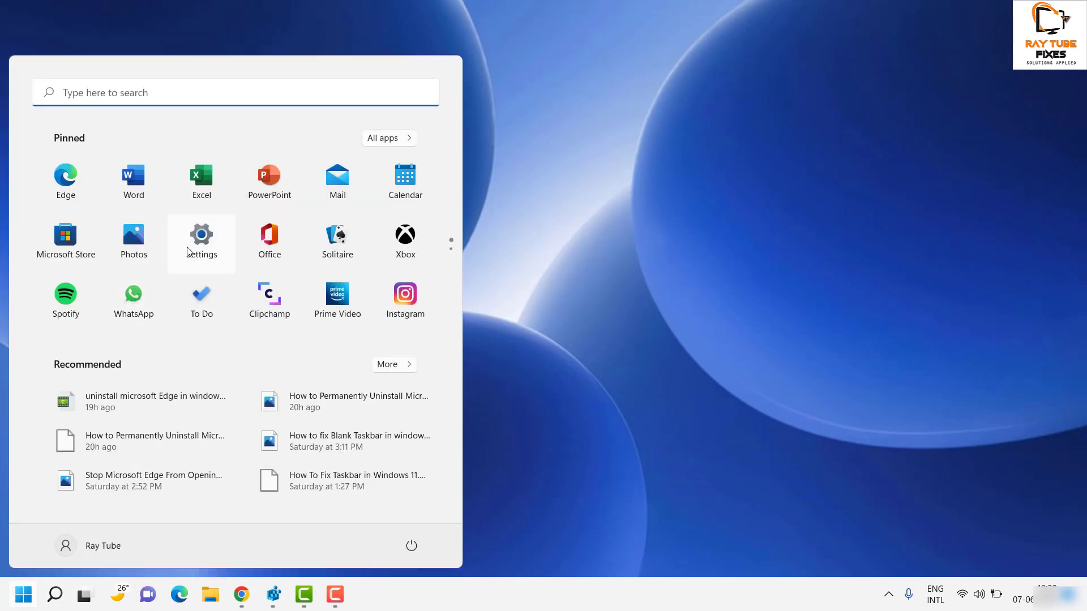
left_click(206, 241)
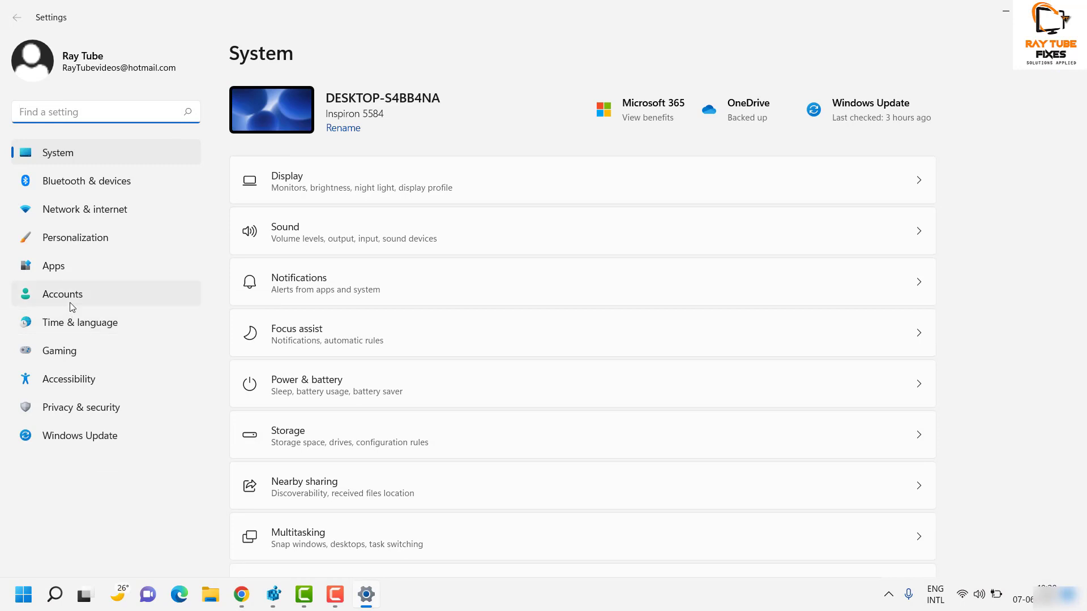
left_click(73, 268)
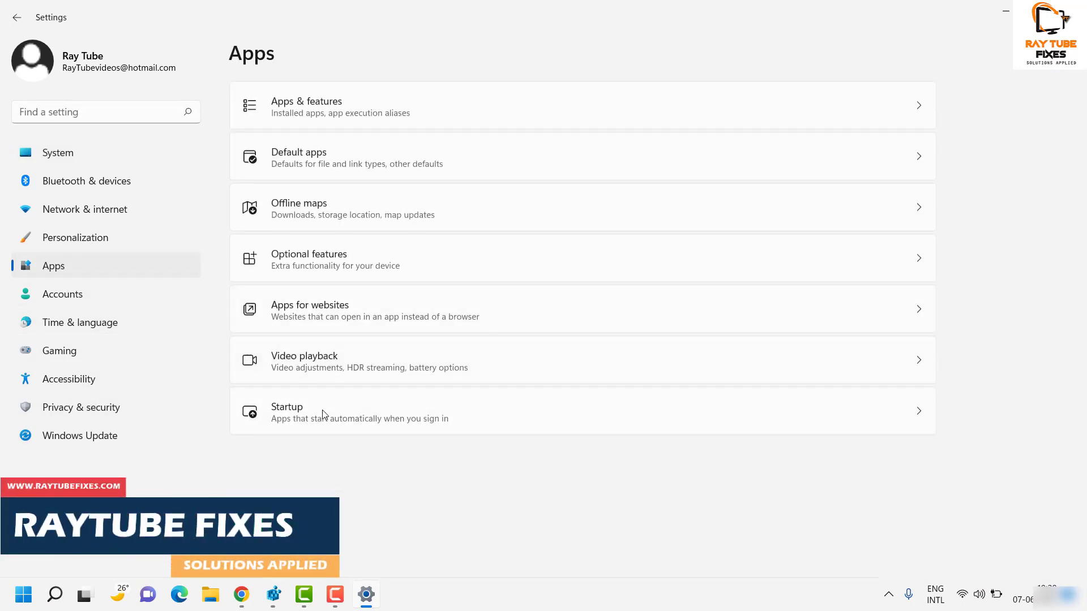
left_click(304, 425)
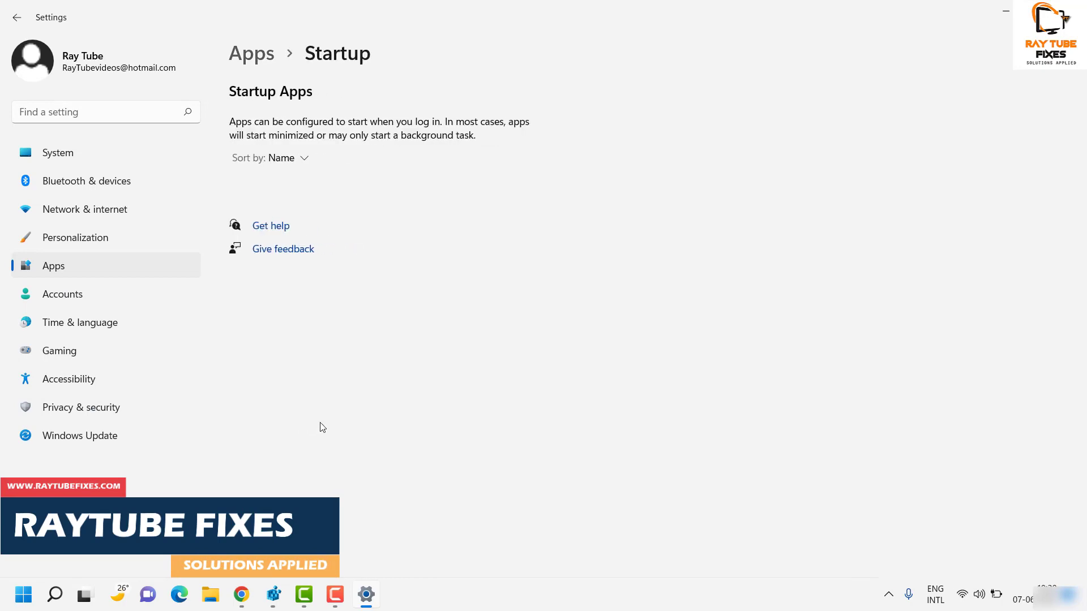
scroll(363, 386, "down", 5)
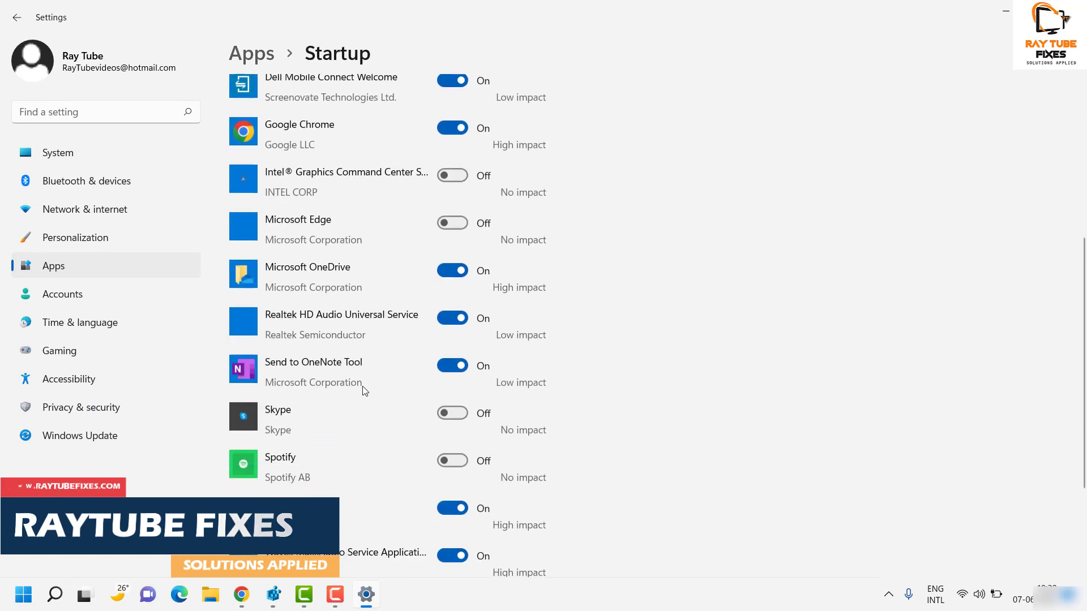
scroll(363, 386, "down", 3)
scroll(362, 387, "up", 8)
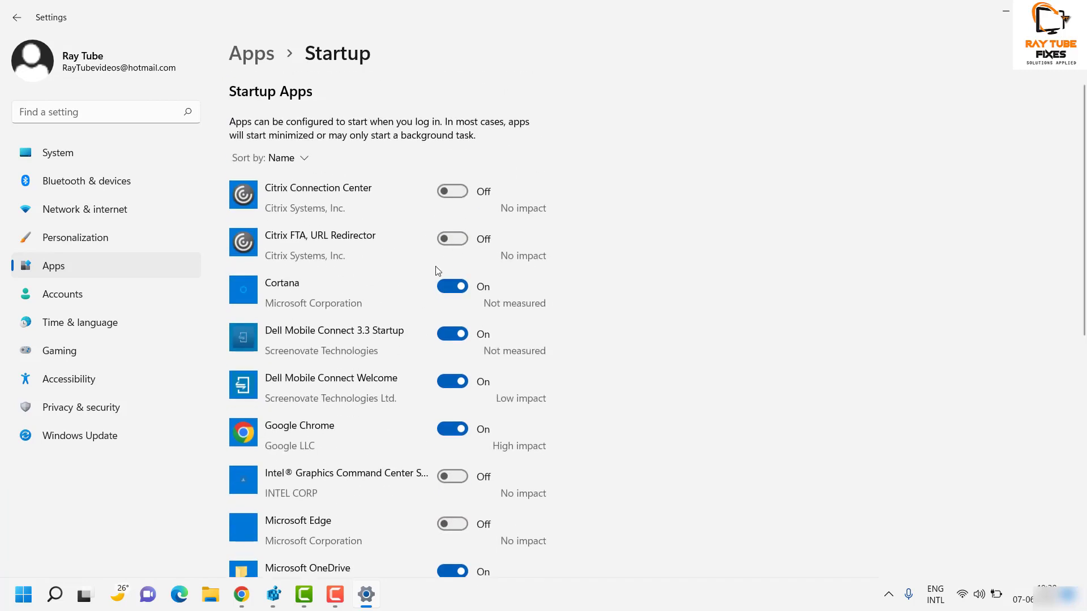
scroll(455, 370, "down", 3)
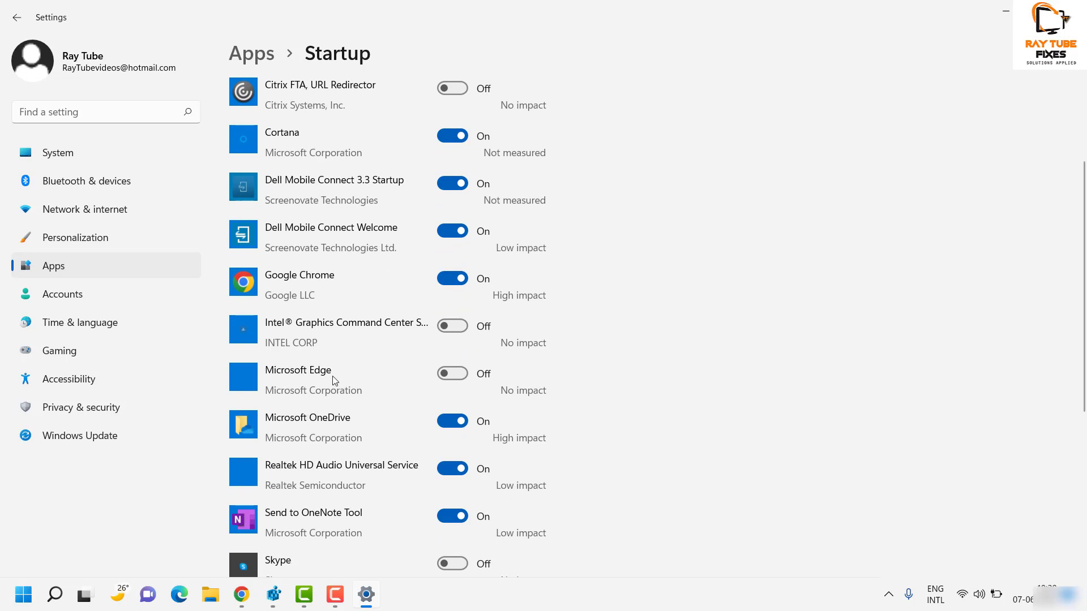
- Switch Microsoft Edge's automatic start at sign-in on and back off
left_click(452, 375)
left_click(448, 374)
scroll(419, 291, "up", 2)
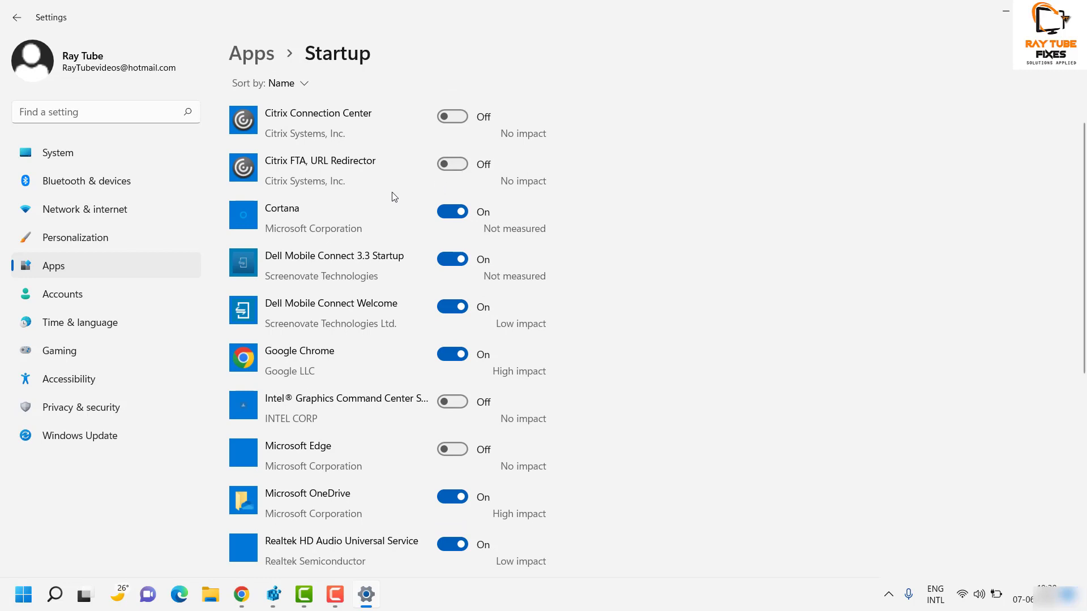
- Switch Spotify's automatic start at sign-in on and back off, and close Settings
scroll(390, 271, "down", 4)
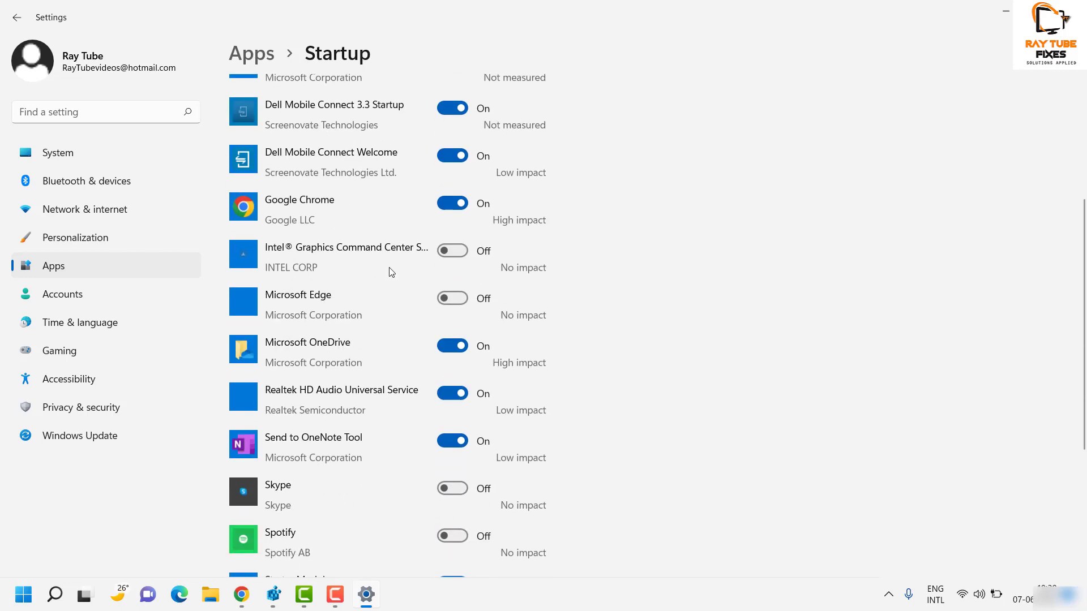
scroll(417, 364, "down", 4)
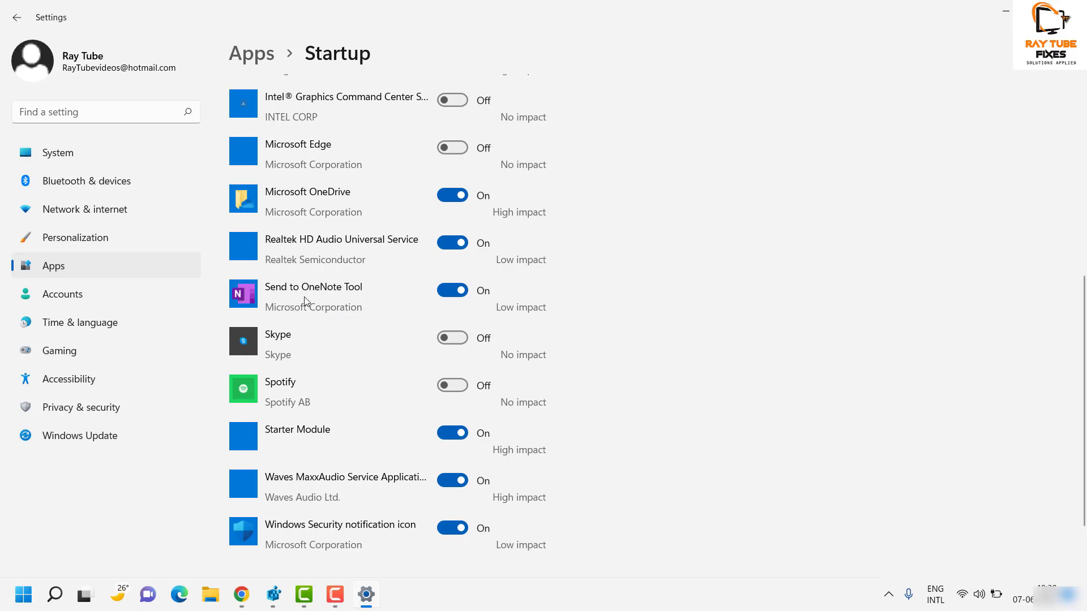
left_click(450, 393)
left_click(444, 386)
scroll(430, 427, "down", 1)
scroll(430, 427, "up", 5)
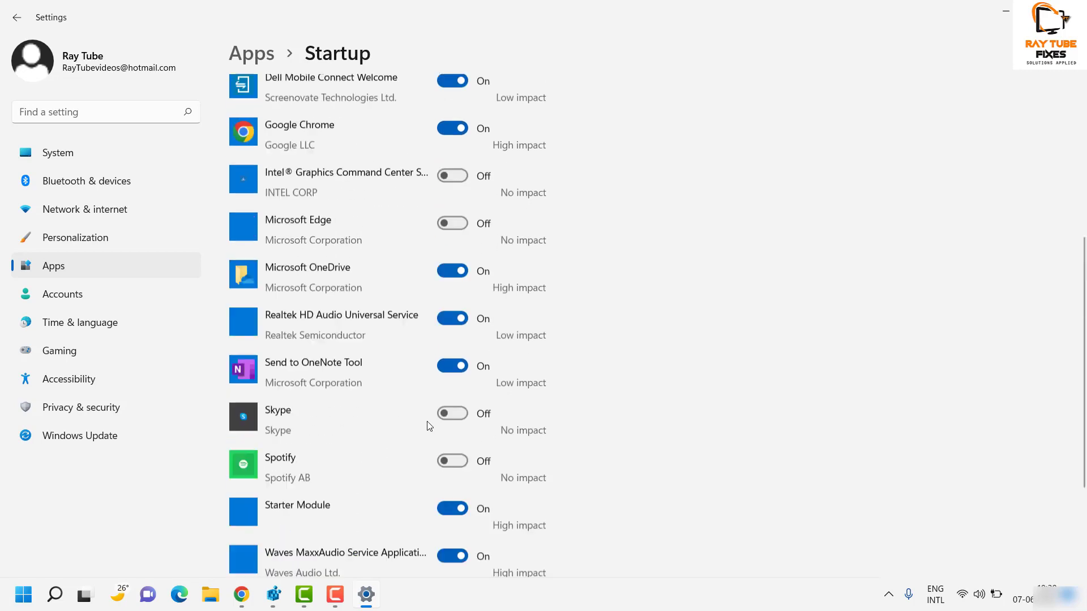
left_click(1071, 9)
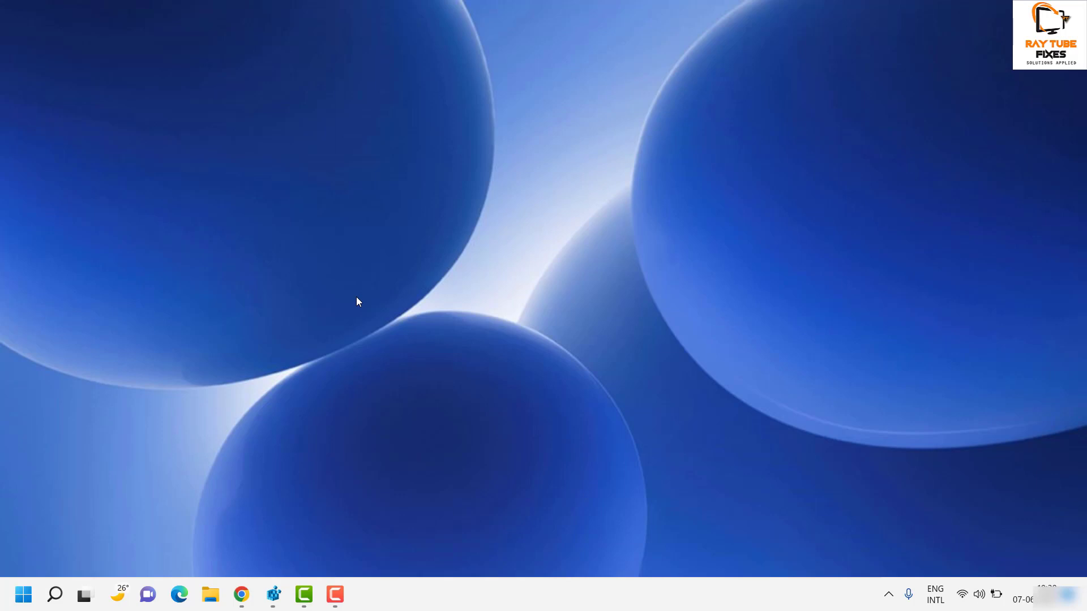
- Switch to Microsoft Edge, turn off Startup boost in its system and performance settings, and close the browser
left_click(180, 596)
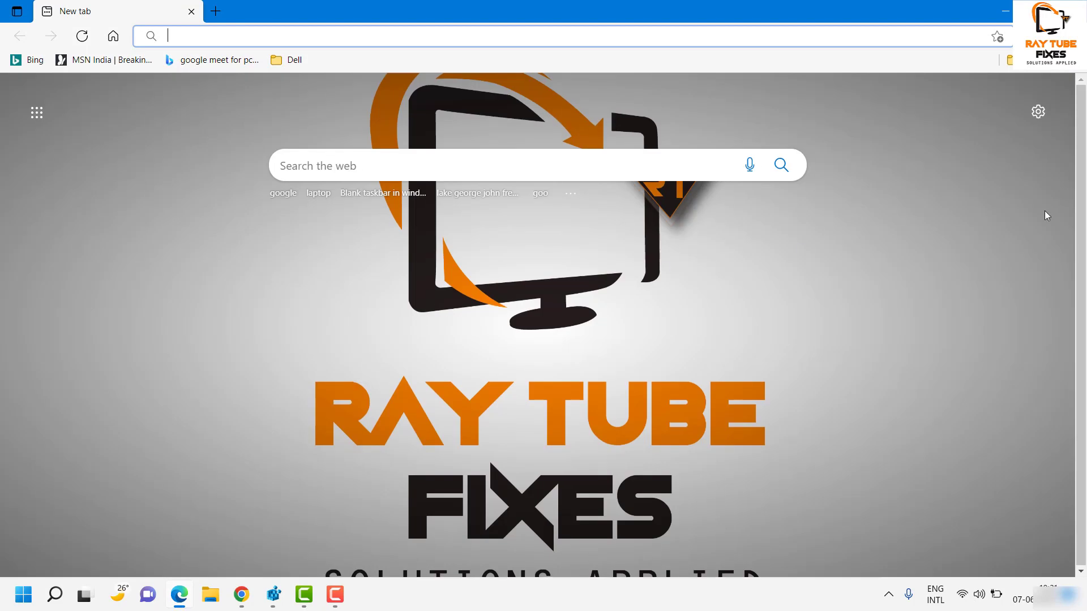
left_click(1063, 36)
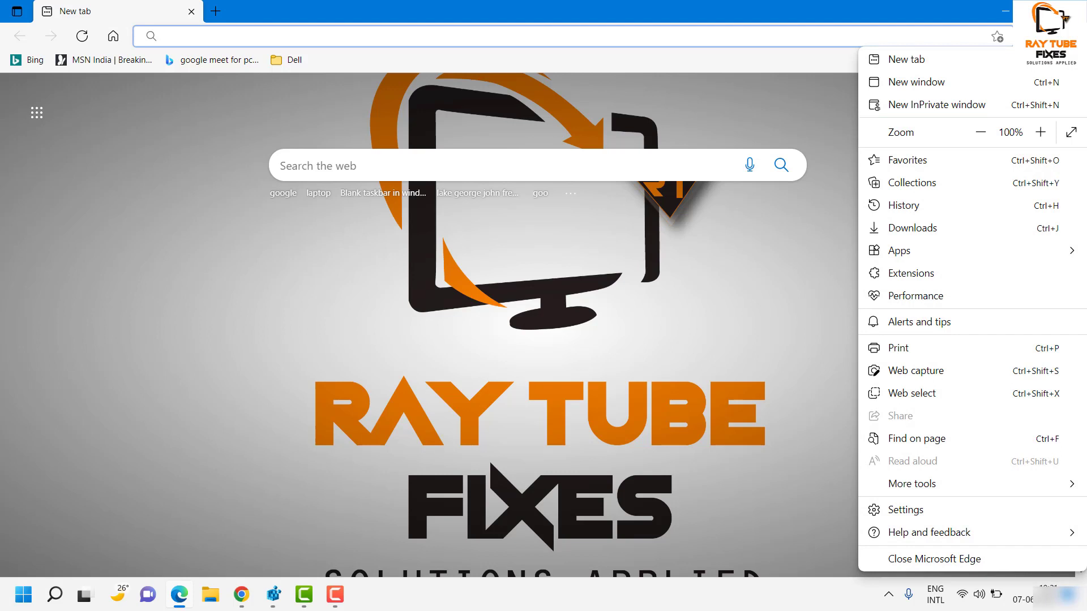
left_click(904, 509)
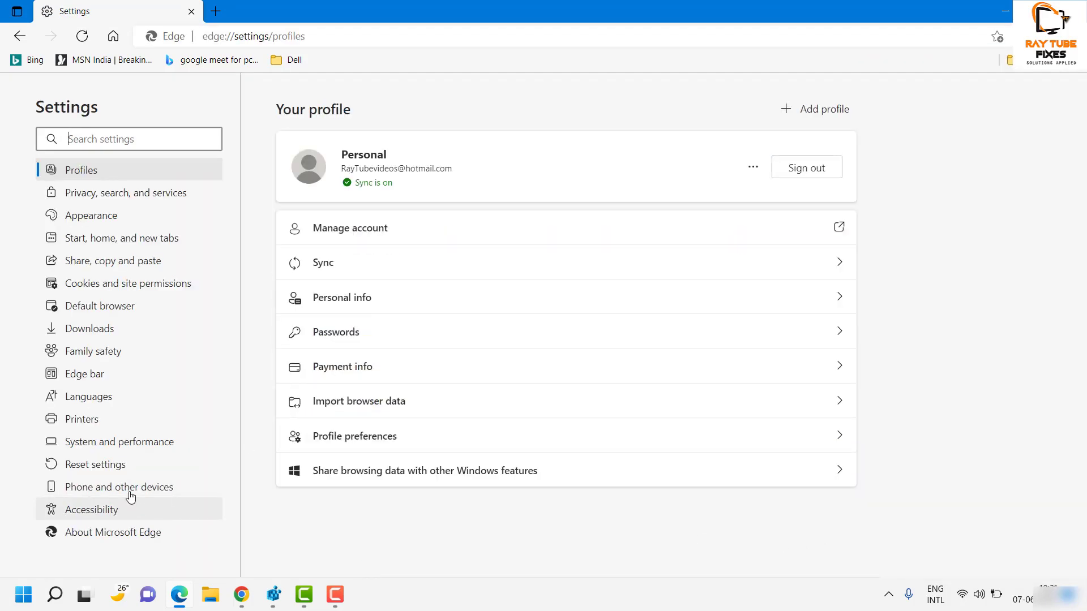
left_click(125, 442)
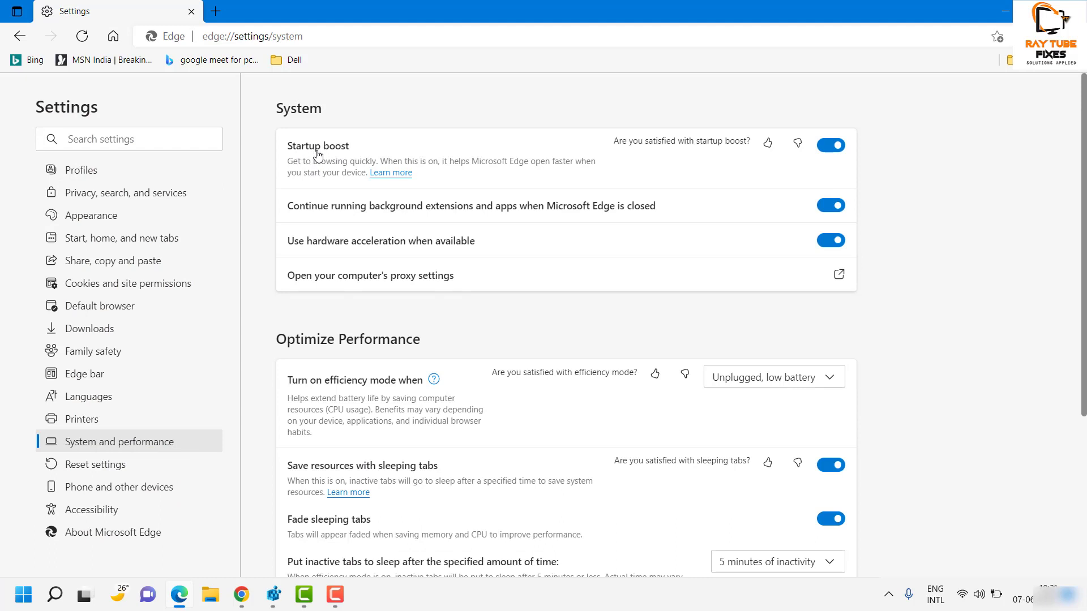
left_click(826, 149)
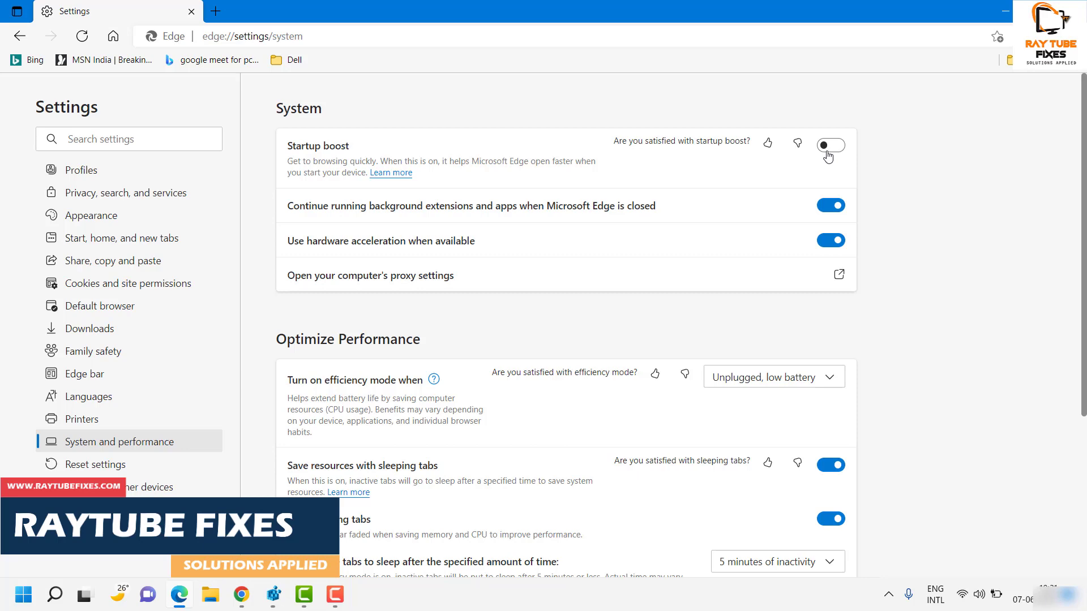
key("alt+F4")
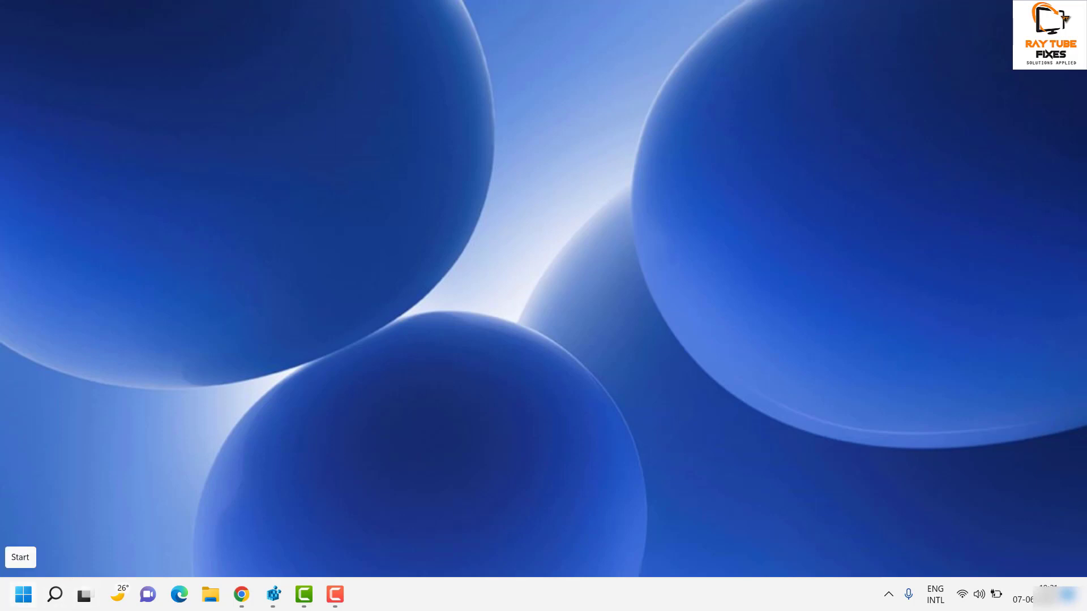
- Search Windows for "lock screen settings" and open the lock screen personalization settings
left_click(55, 595)
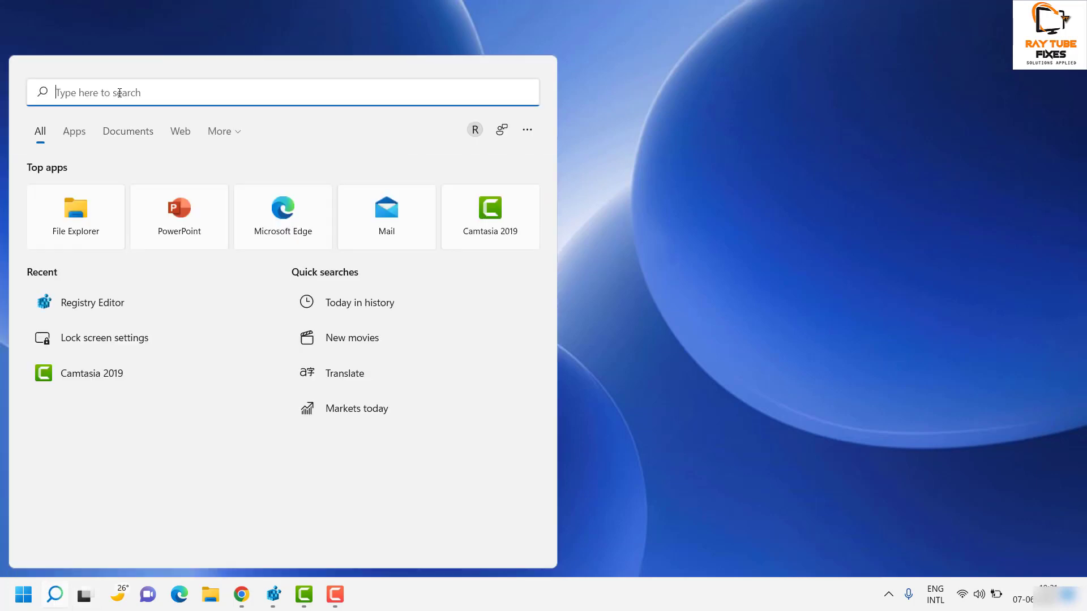
type("lock s")
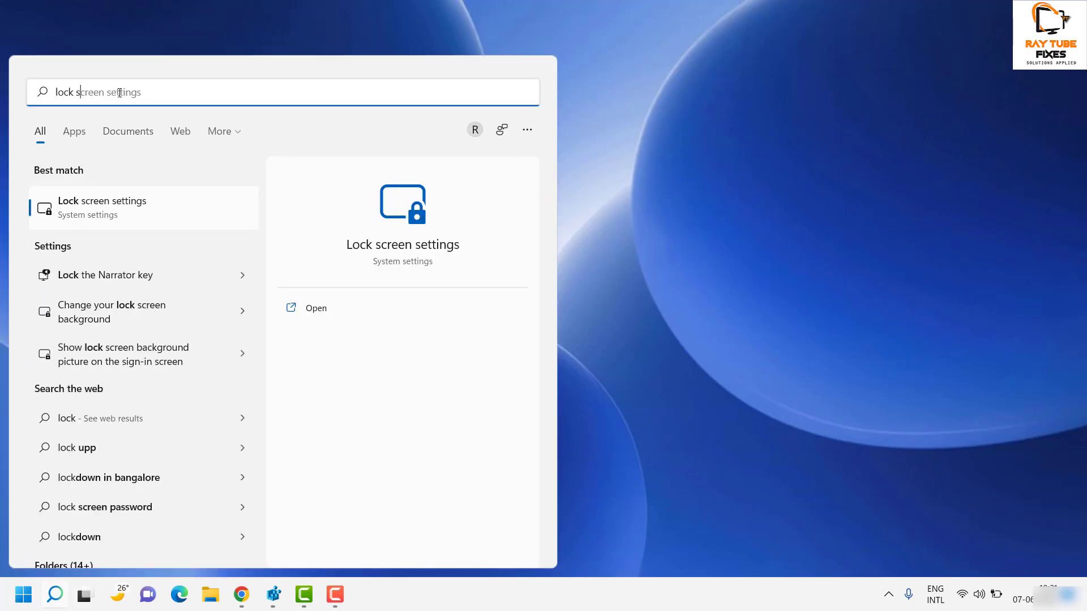
type("creen set")
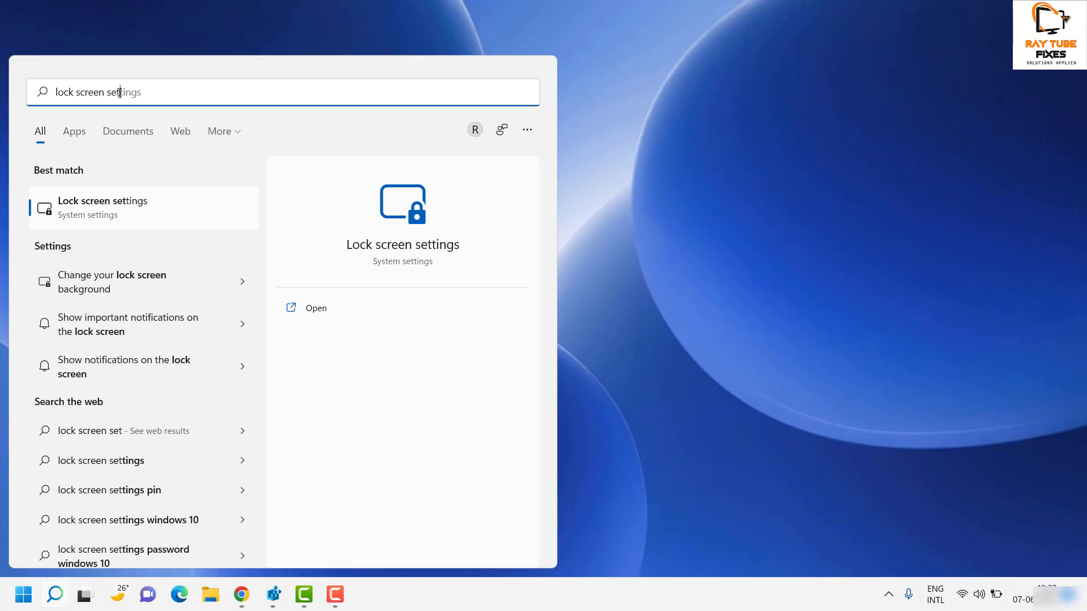
type("tings")
left_click(113, 214)
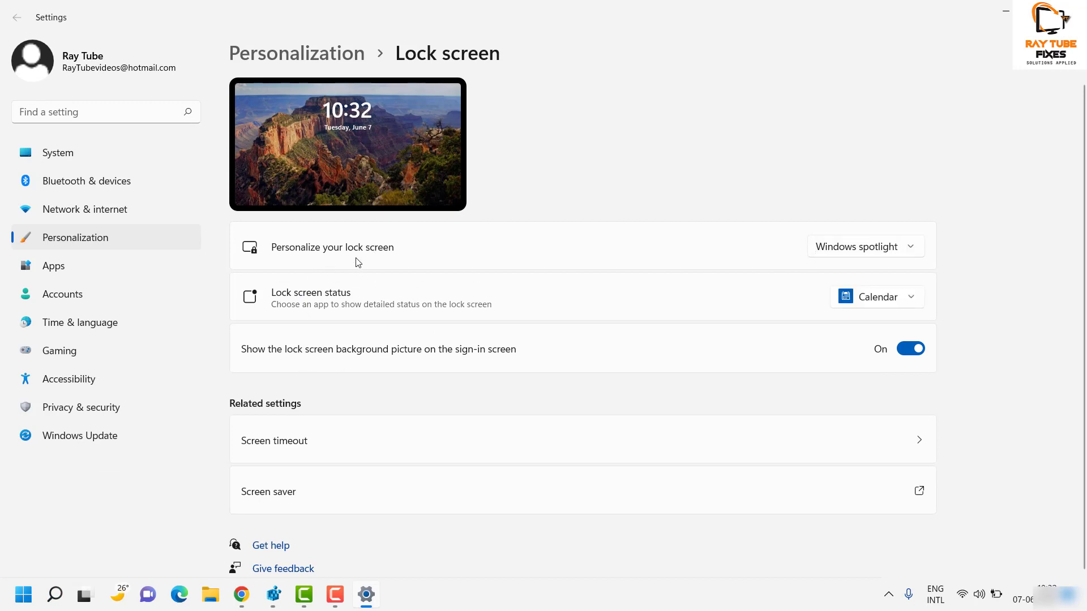
- Examine the background choices offered for personalizing the lock screen
left_click(885, 249)
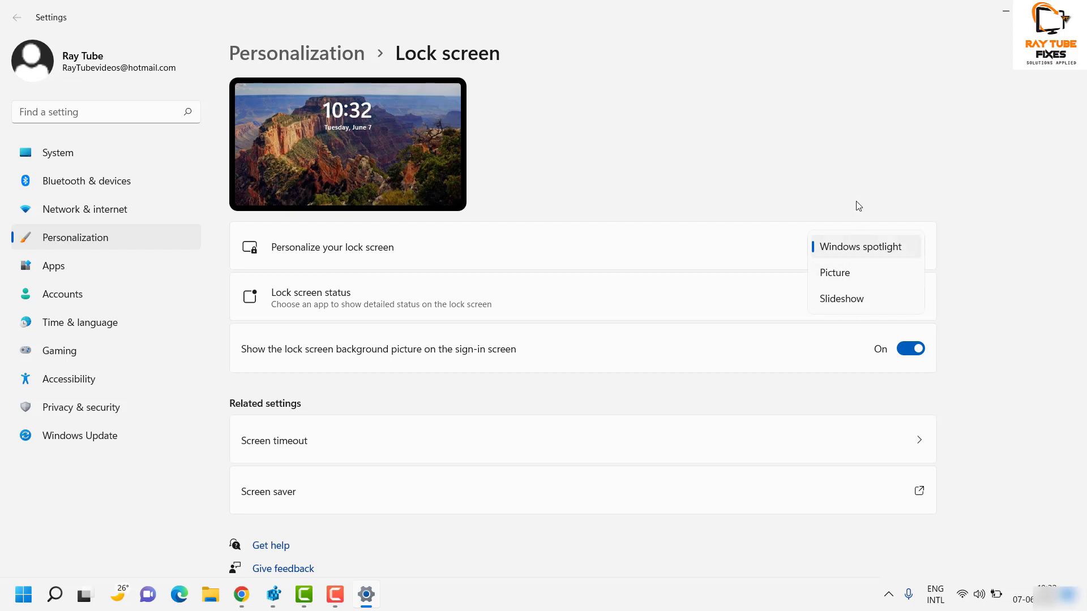
left_click(816, 197)
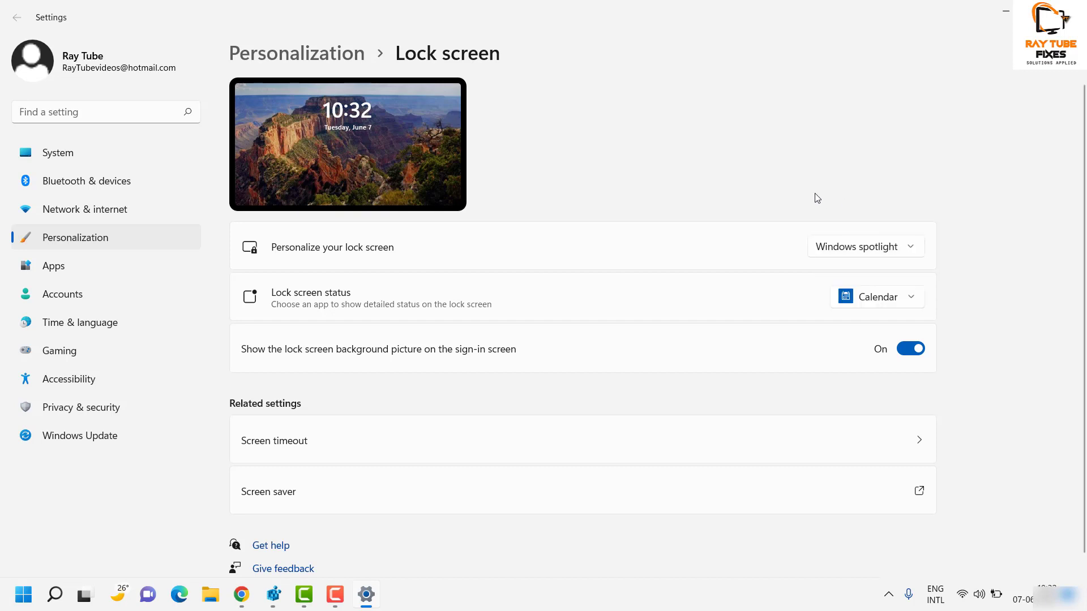
left_click(885, 241)
left_click(859, 174)
left_click(866, 244)
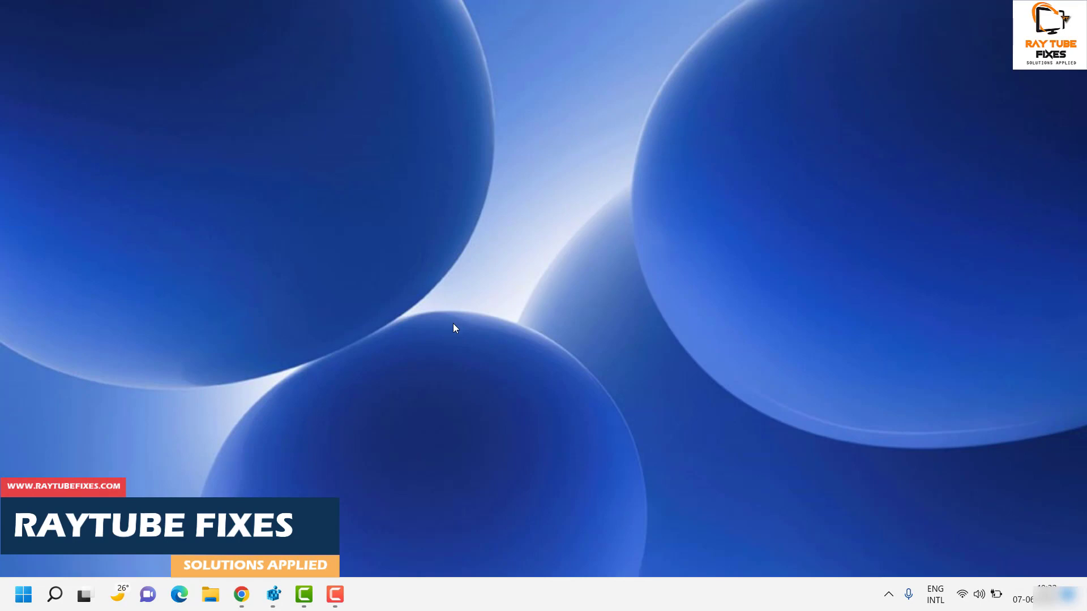
- Switch to Registry Editor, collapse the whole key tree up to Computer, and close the editor
left_click(273, 594)
left_click(267, 467)
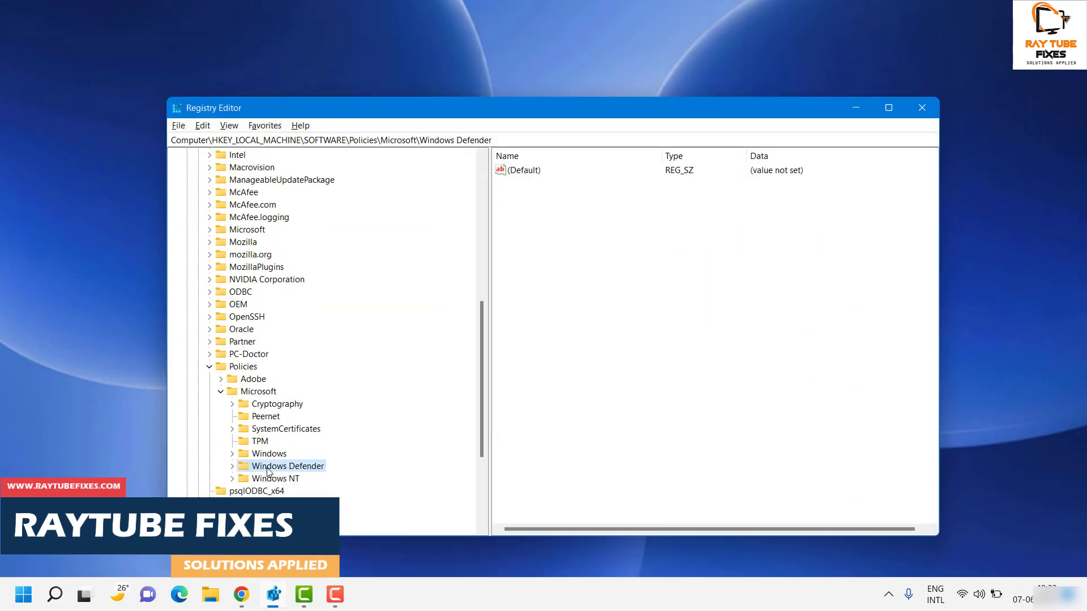
key("Left")
key("Left")
key("Left")
key("Left")
key("Left")
key("Left")
key("Left")
key("Left")
key("Left")
key("Left")
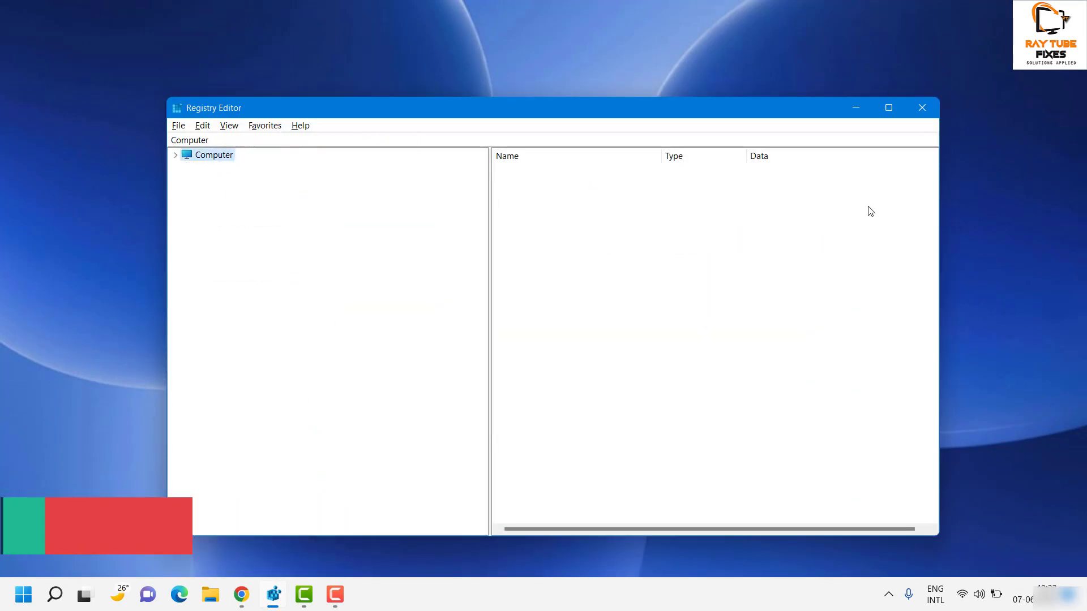
left_click(928, 108)
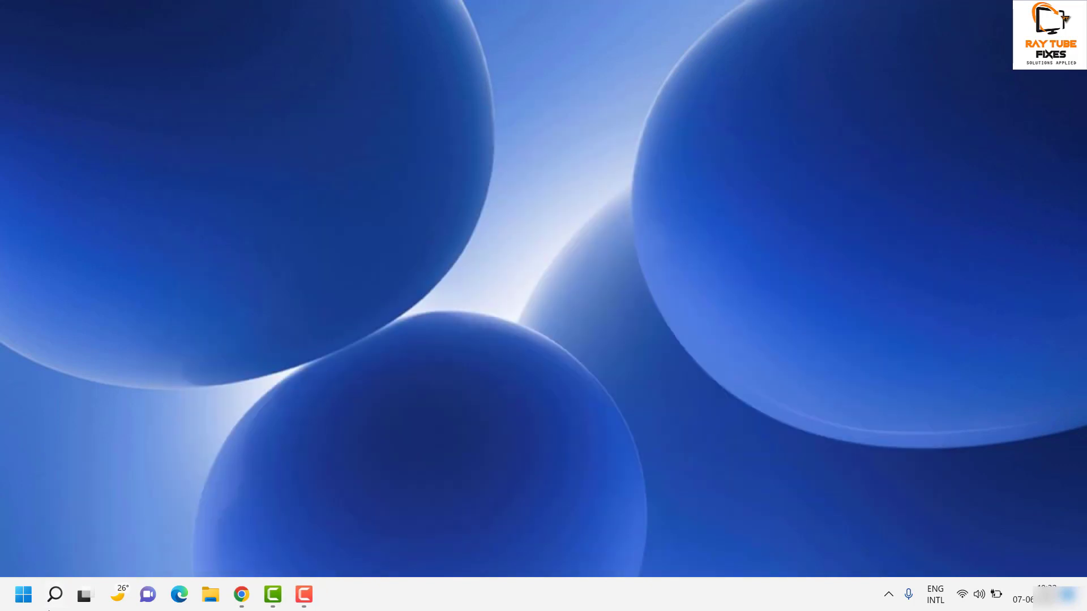
- Search Windows for "regedit", open Registry Editor, and move its window higher on the desktop
left_click(55, 594)
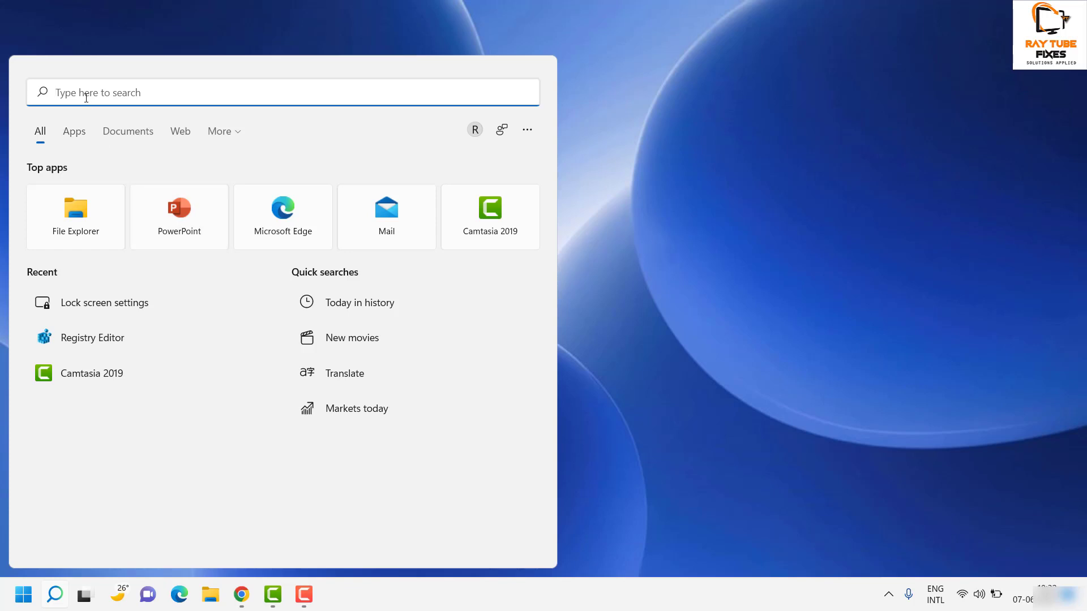
type("red")
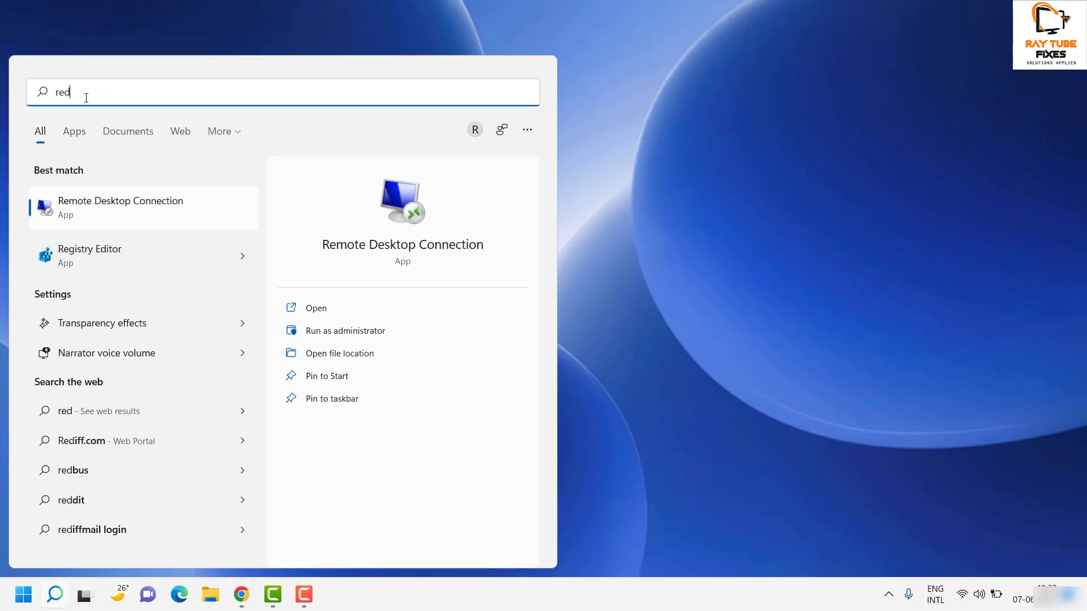
key("BackSpace")
type("gedit")
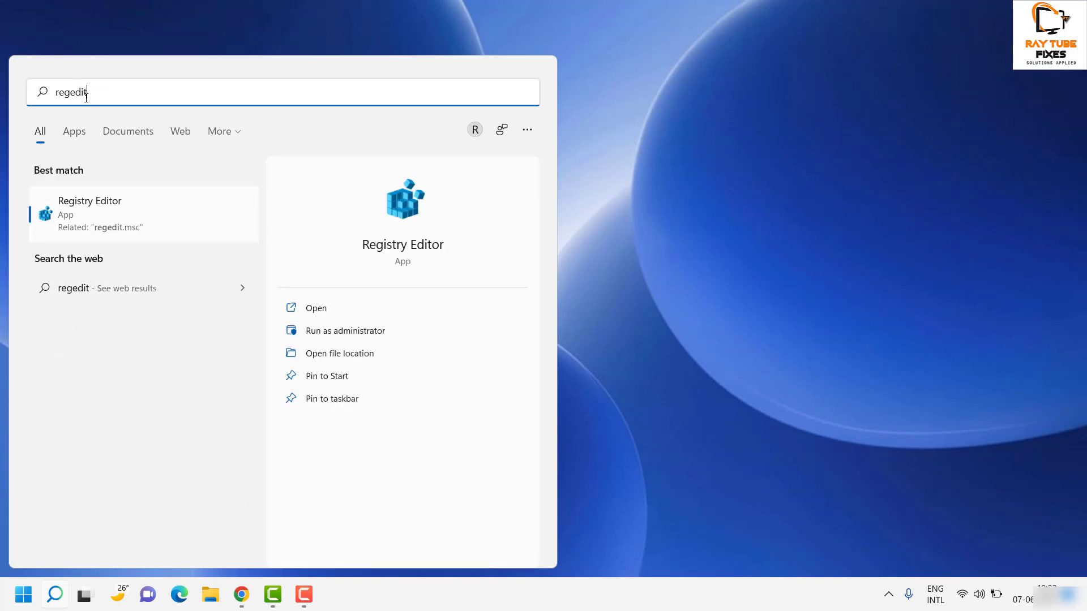
left_click(412, 210)
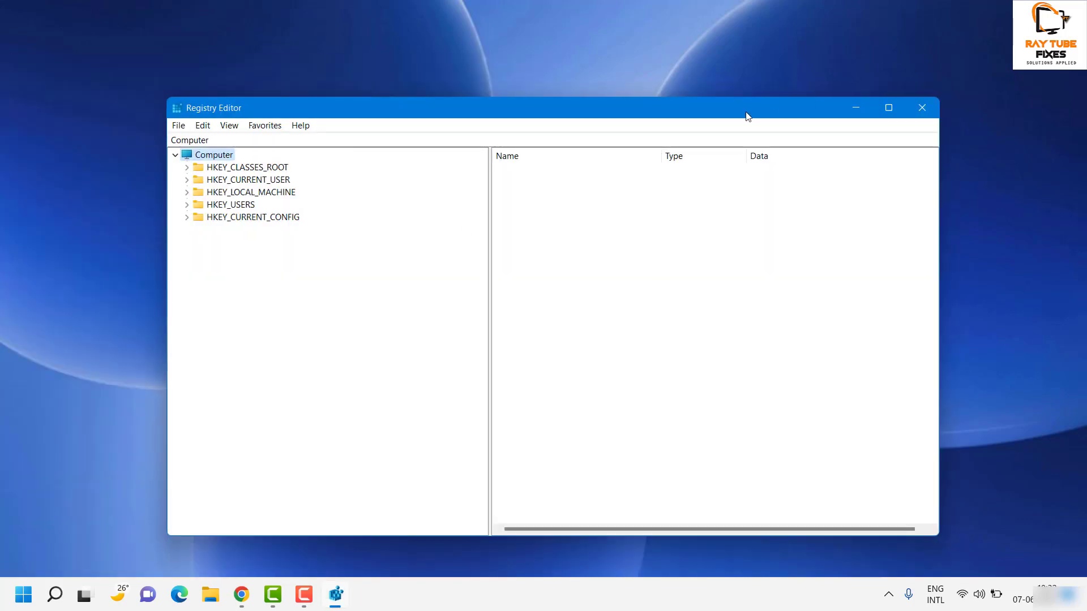
left_click_drag(726, 99, 721, 35)
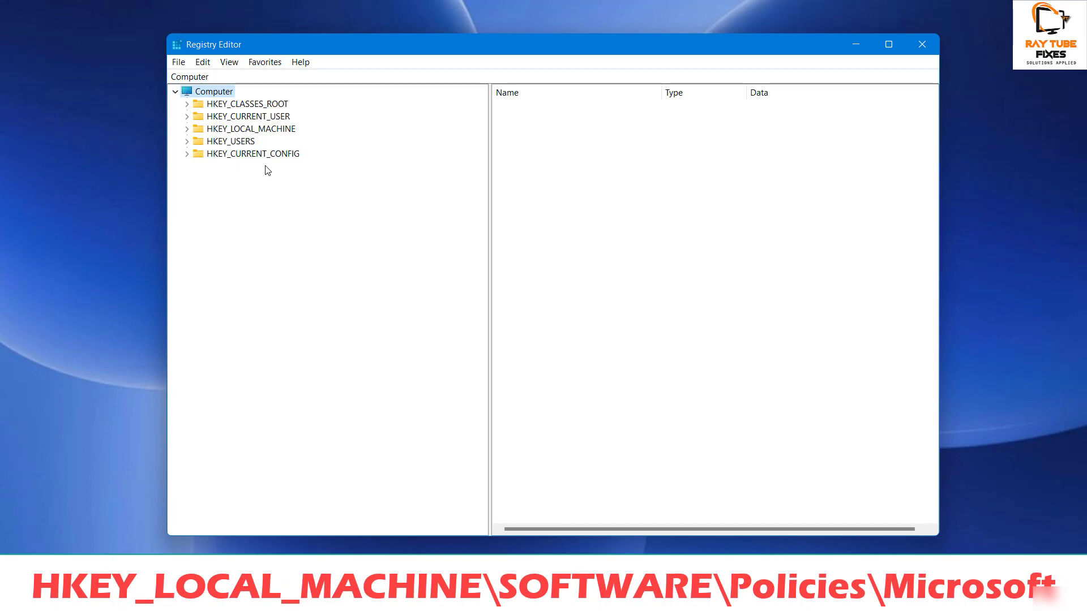
- Expand the HKEY_LOCAL_MACHINE key and its SOFTWARE subkey in the registry tree
key("Down")
key("Down")
key("Up")
key("Up")
key("Down")
key("Down")
key("Down")
key("Down")
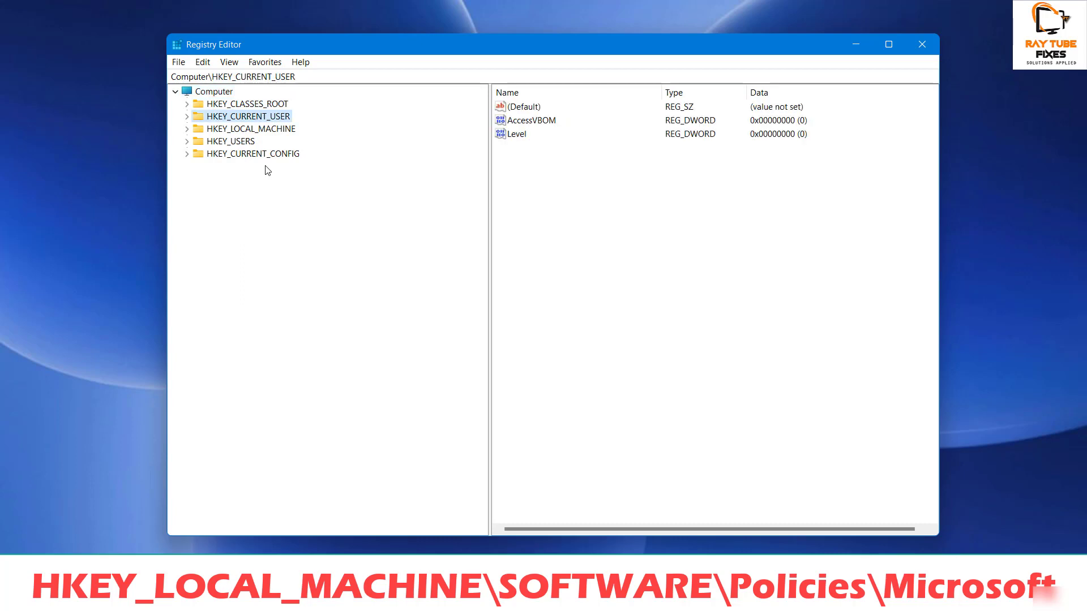
key("Up")
key("Right")
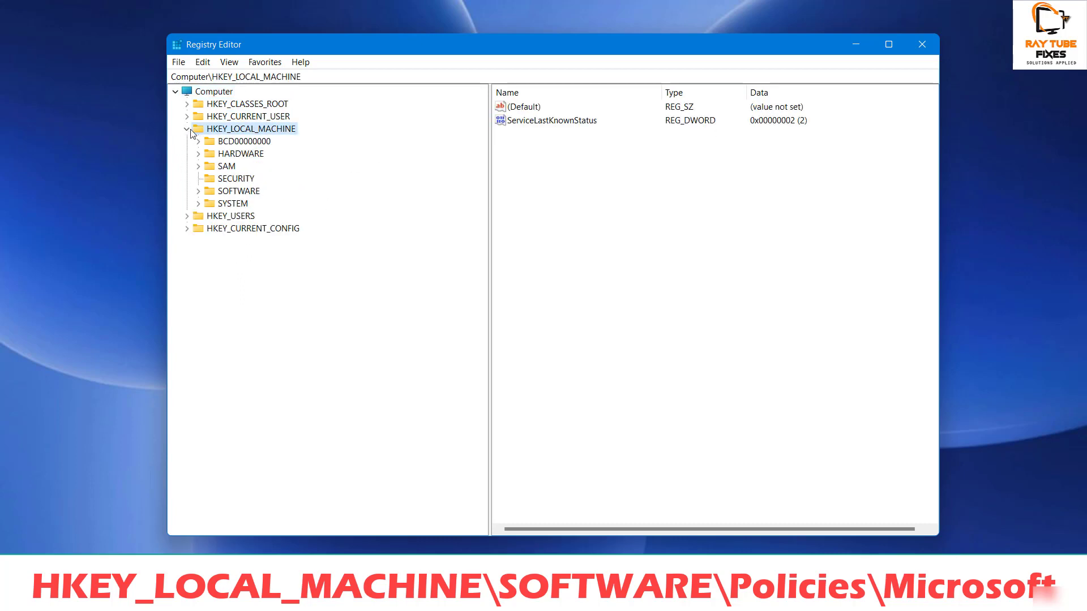
left_click(241, 191)
double_click(239, 191)
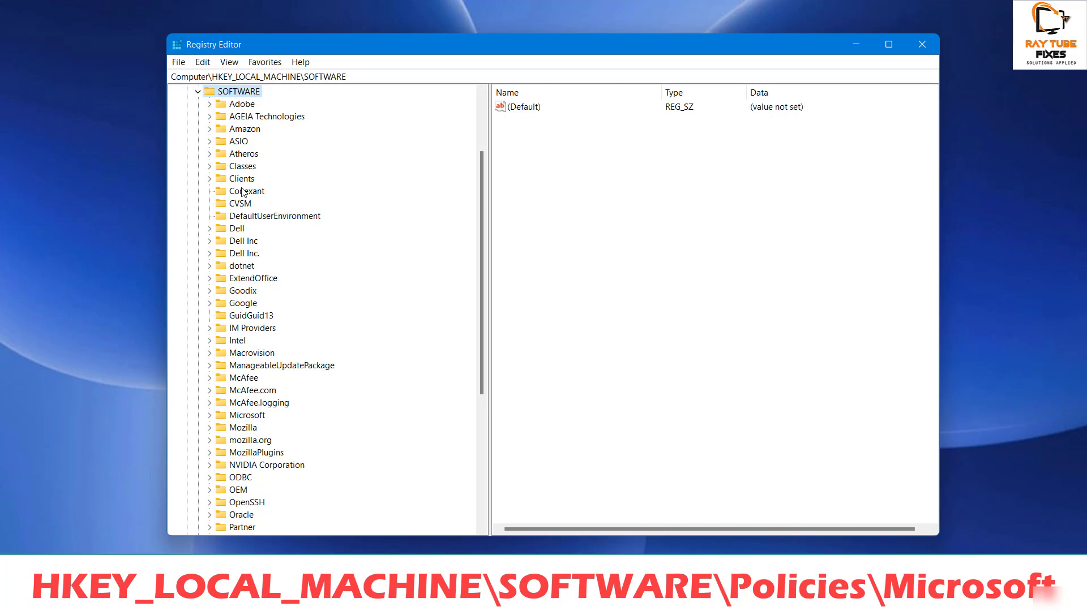
- Under SOFTWARE, expand the Policies key and its Microsoft subkey
key("Down")
key("Down")
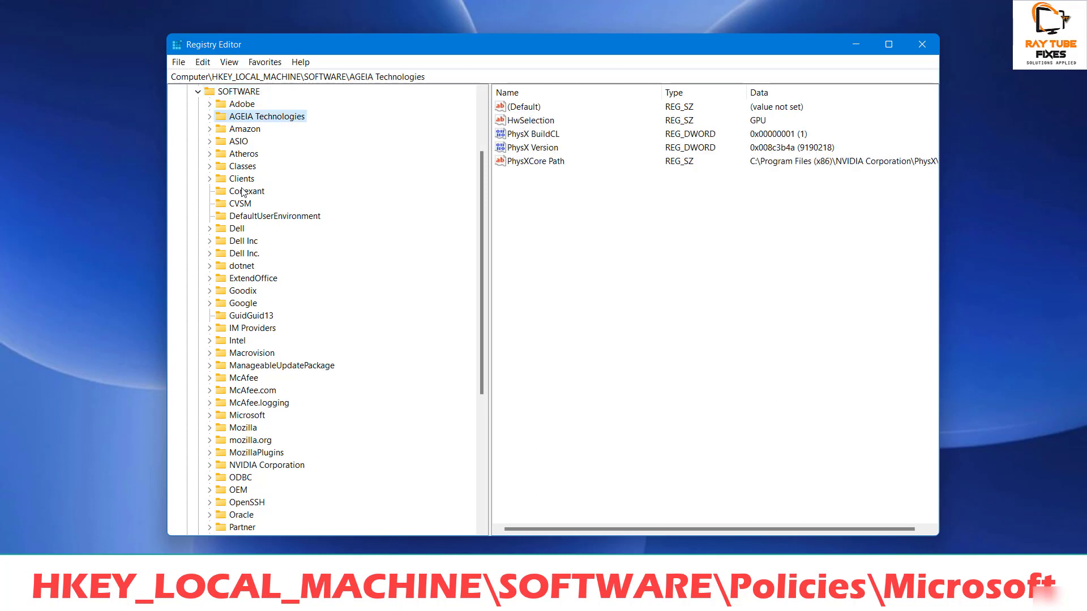
type("po")
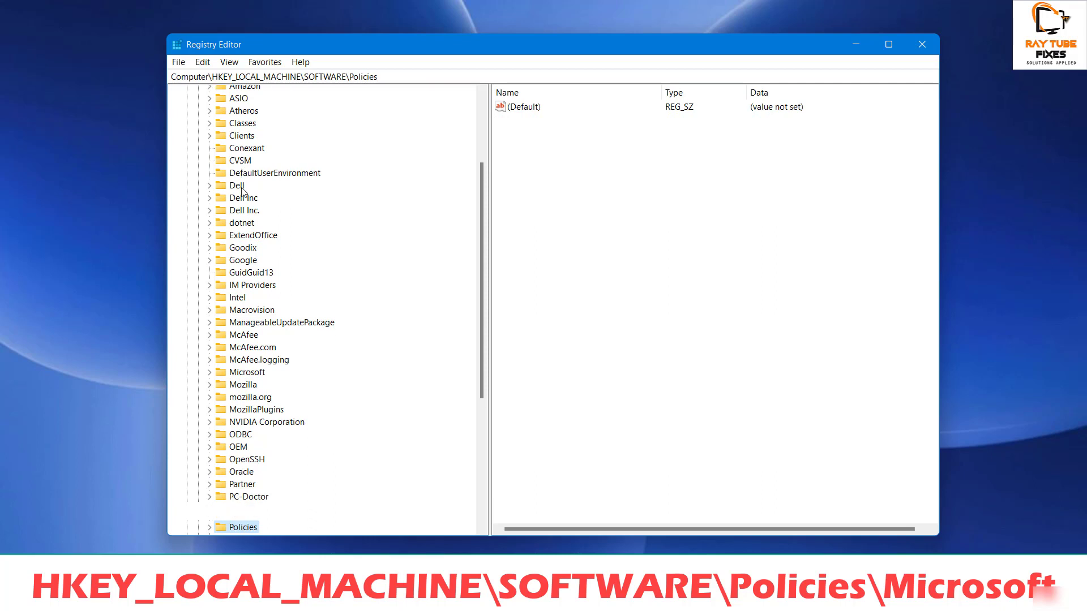
key("Right")
type("ps")
key("Up")
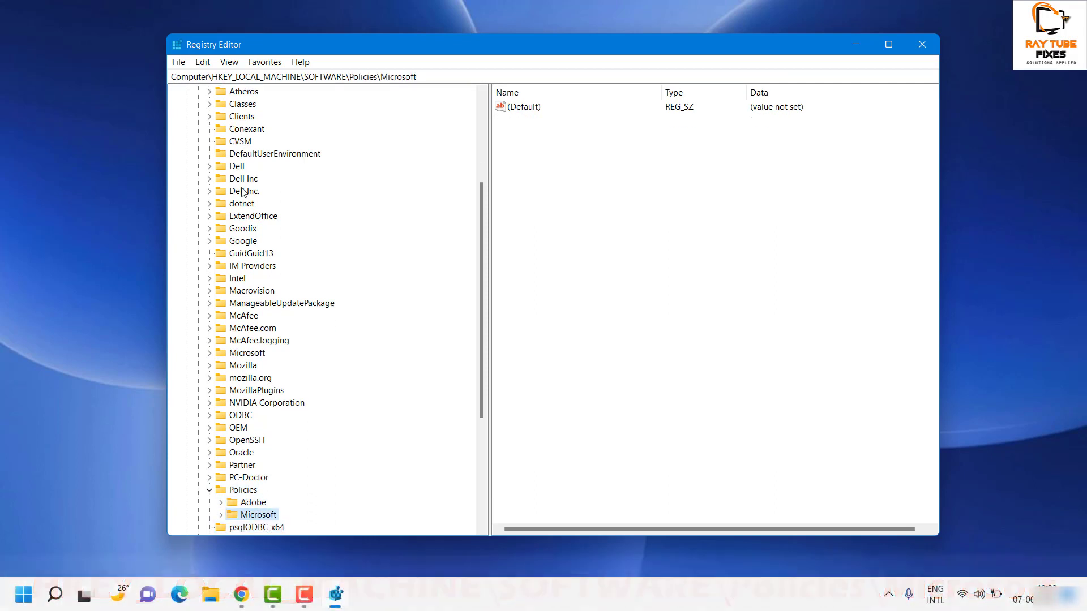
key("Right")
key("Right")
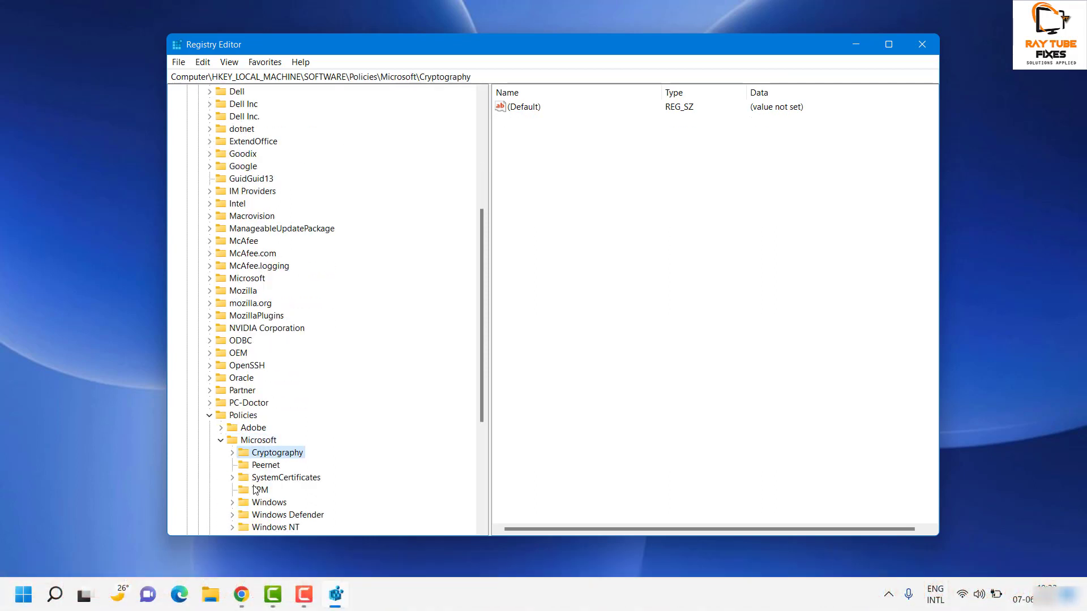
- Create a new key named "Microsoft Edge" under HKEY_LOCAL_MACHINE\SOFTWARE\Policies\Microsoft
left_click(253, 444)
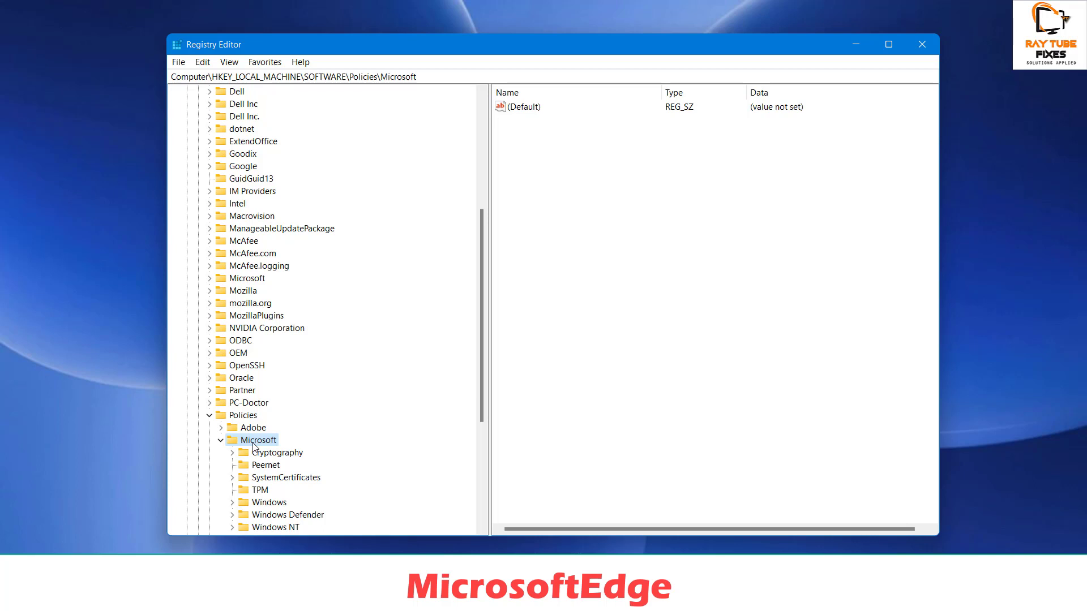
right_click(253, 444)
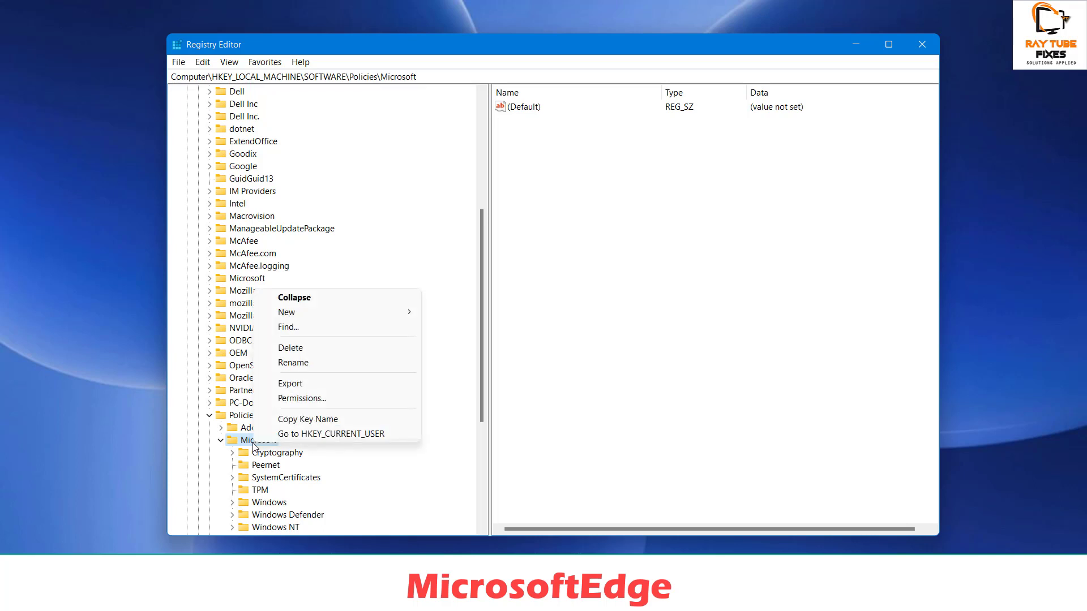
left_click(254, 444)
right_click(256, 447)
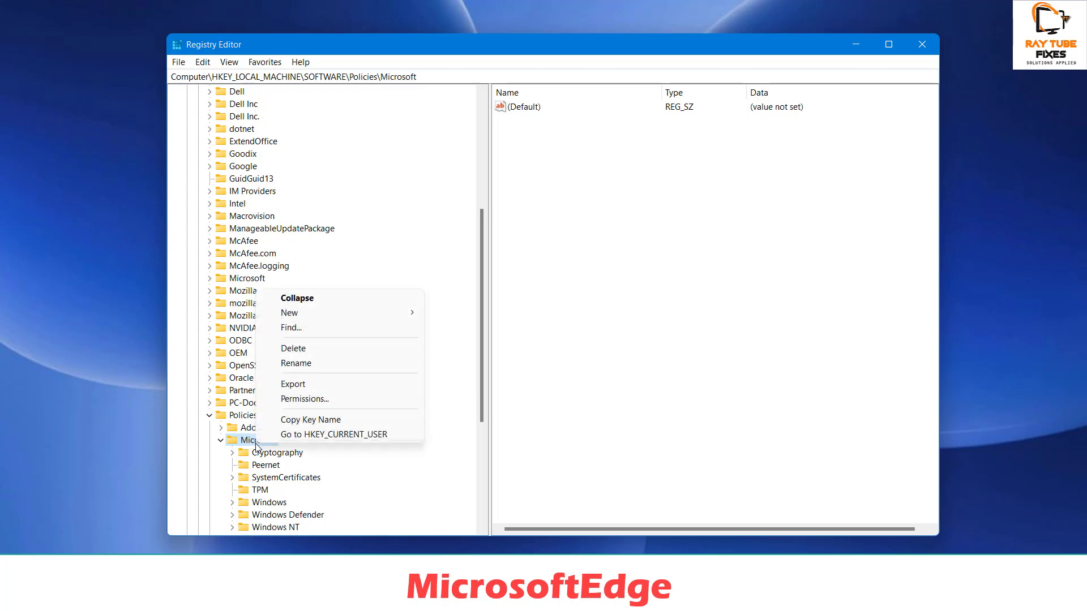
mouse_move(315, 317)
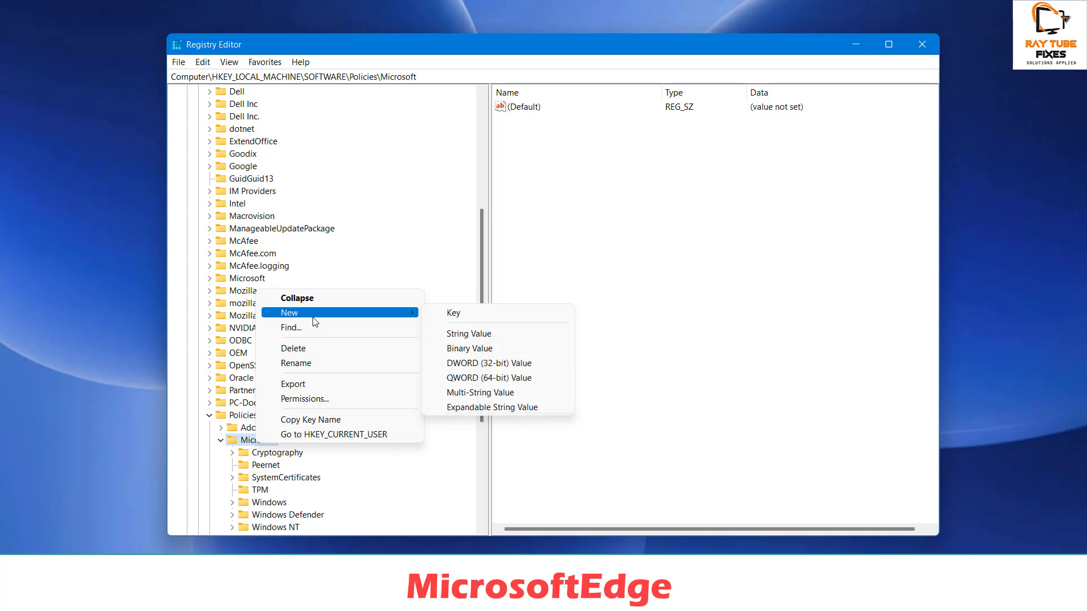
left_click(472, 316)
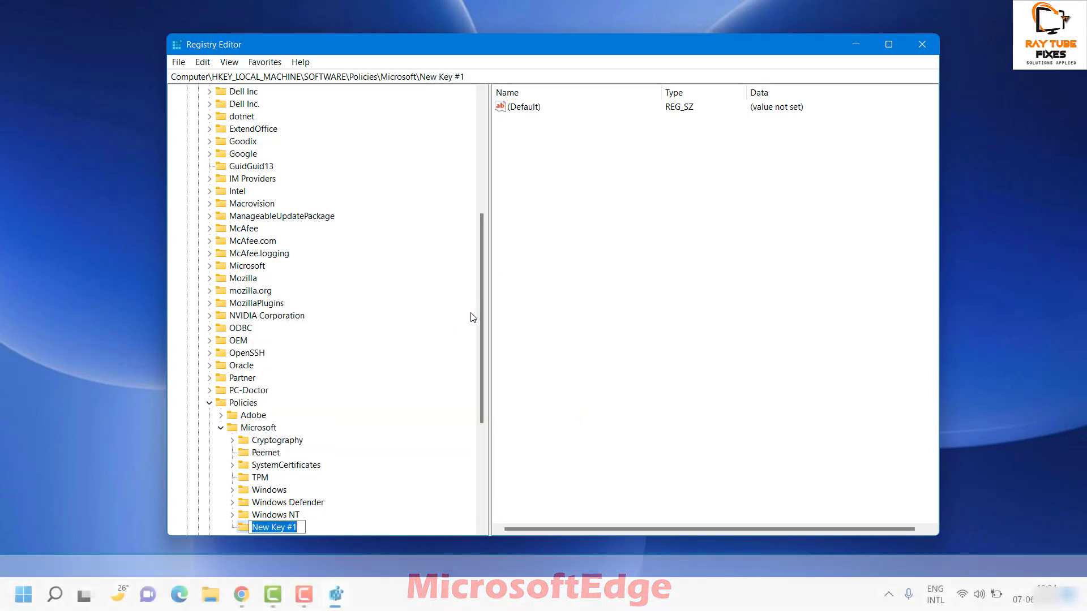
type("Microsoft Edge")
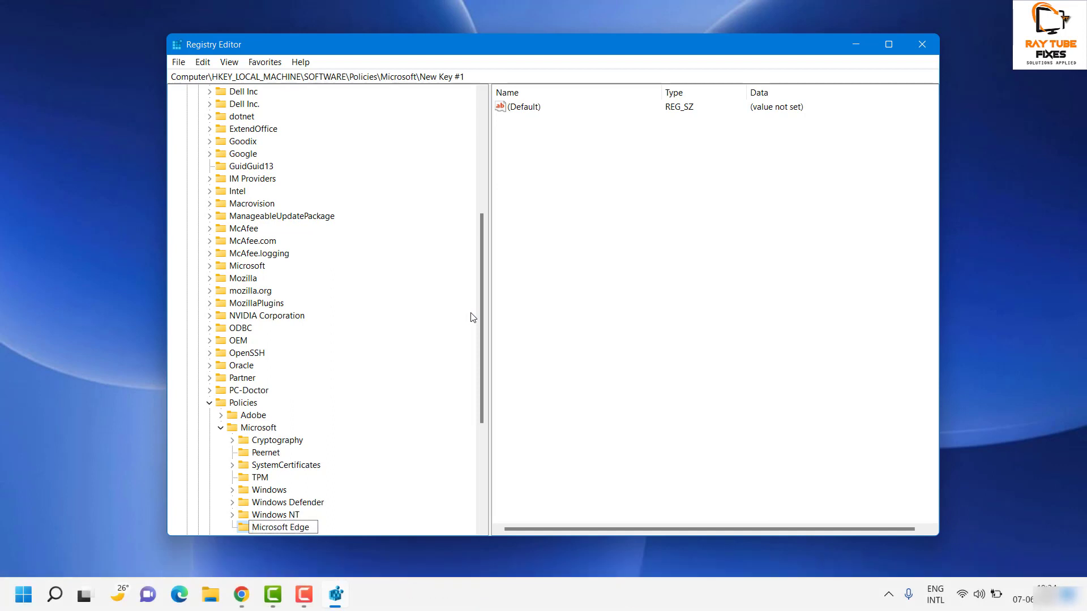
key("Return")
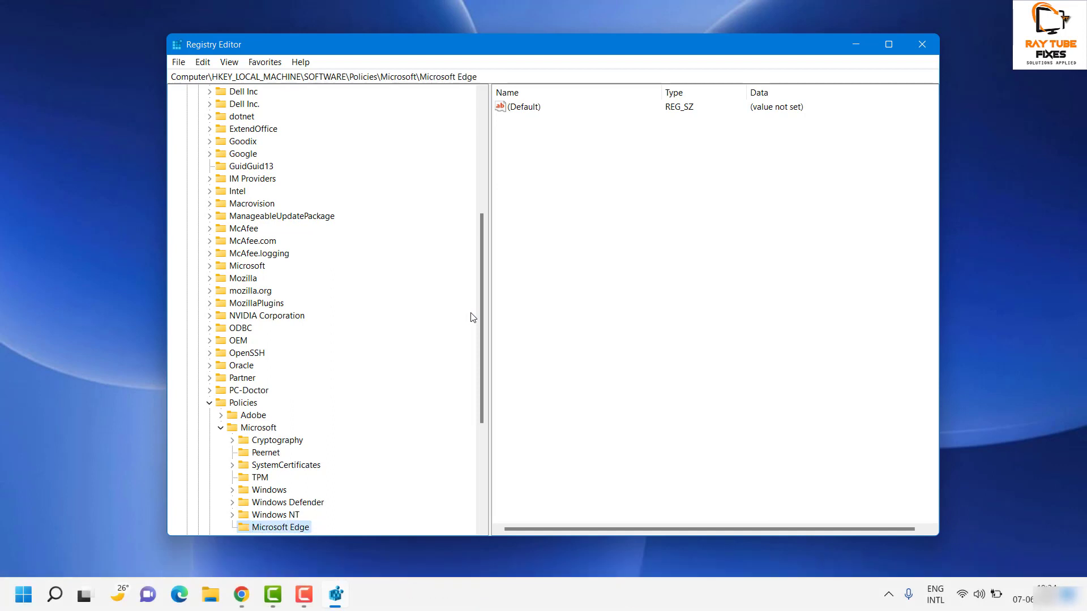
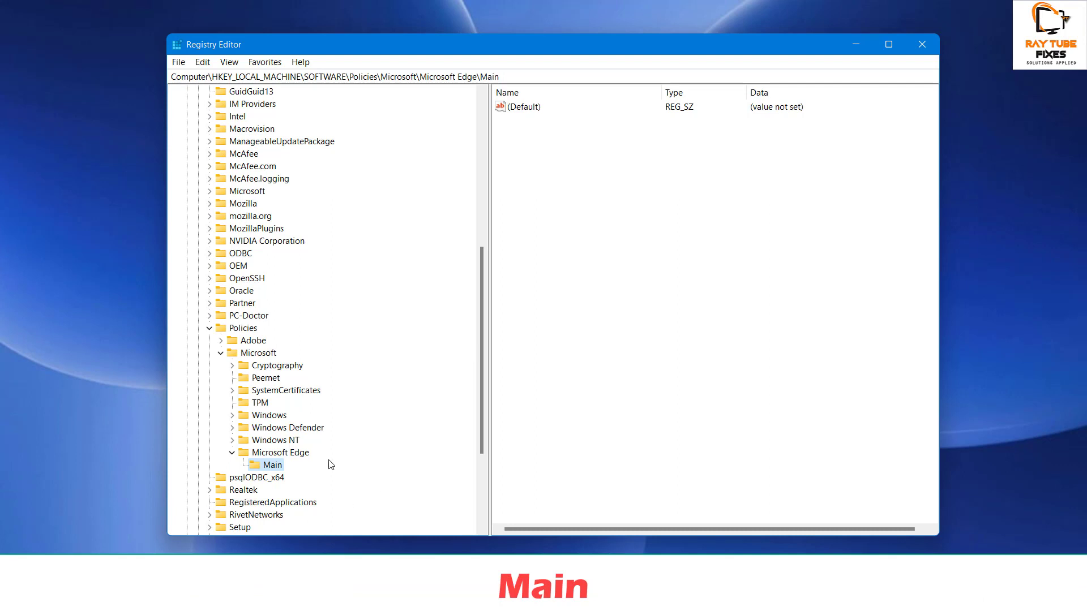
- Create a DWORD (32-bit) value named AllowPrelaunch in the Main key under Microsoft Edge
right_click(594, 206)
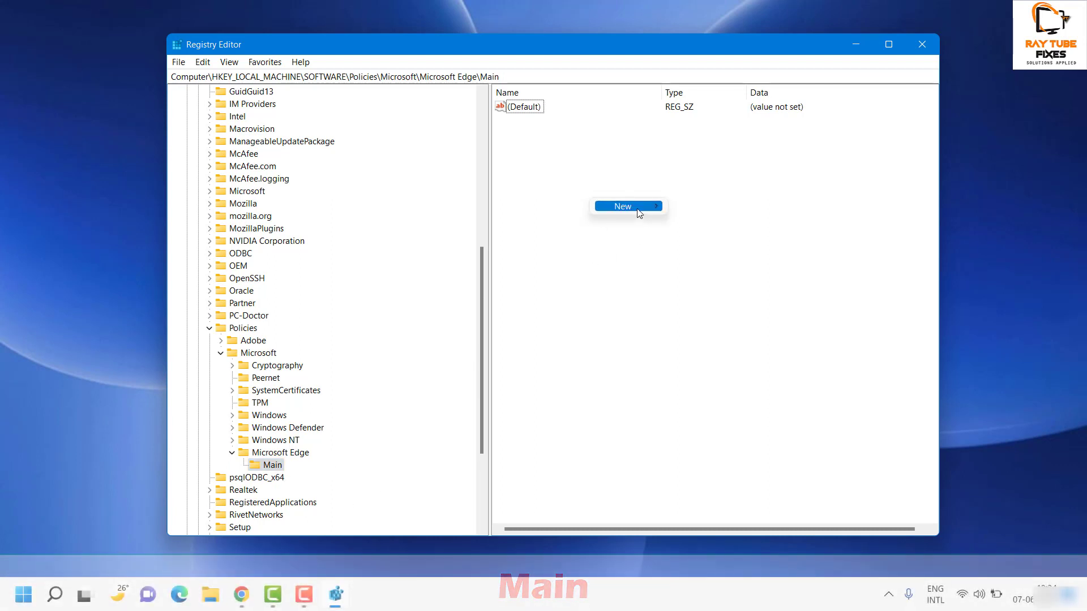
mouse_move(623, 206)
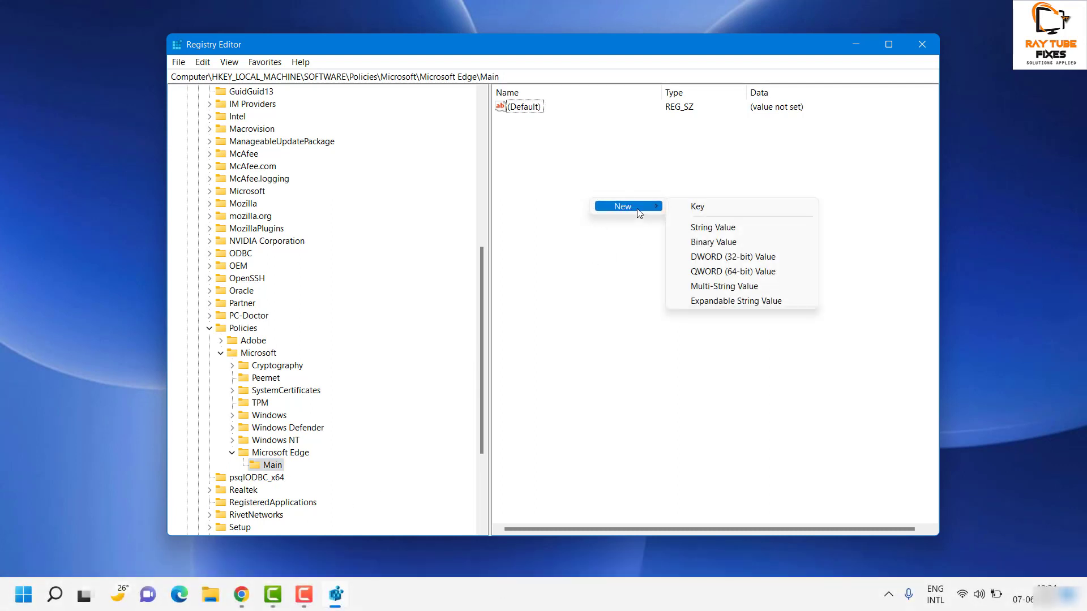
left_click(736, 261)
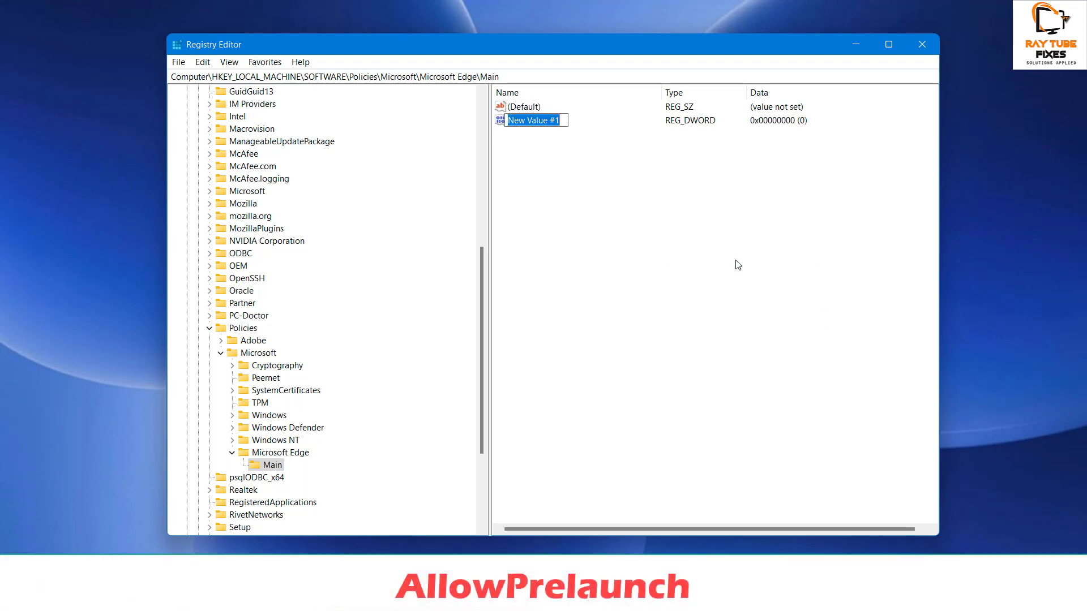
type("A")
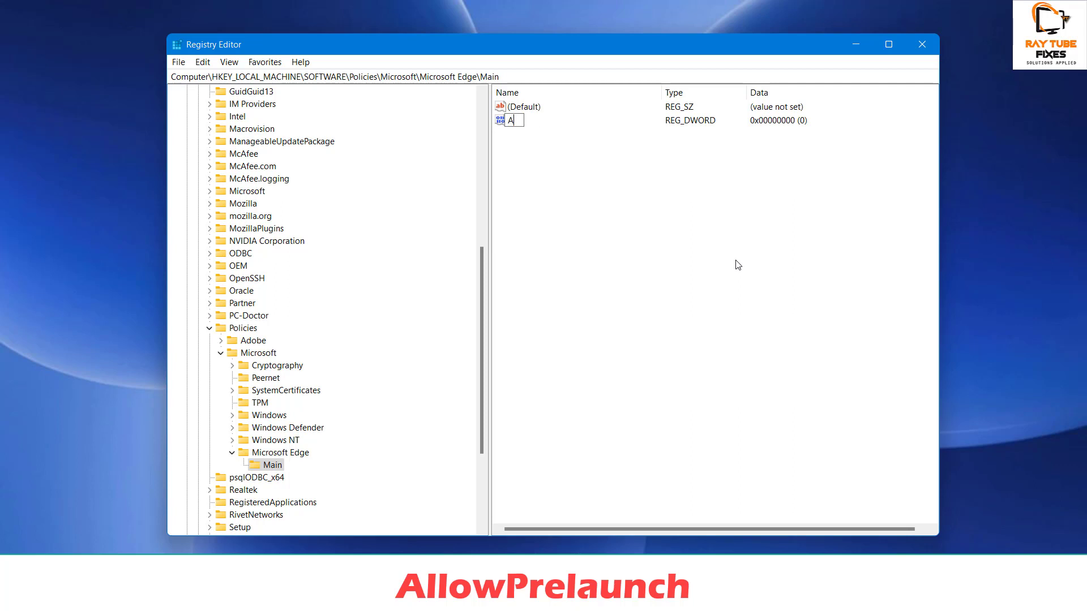
type("llowPrelaunch")
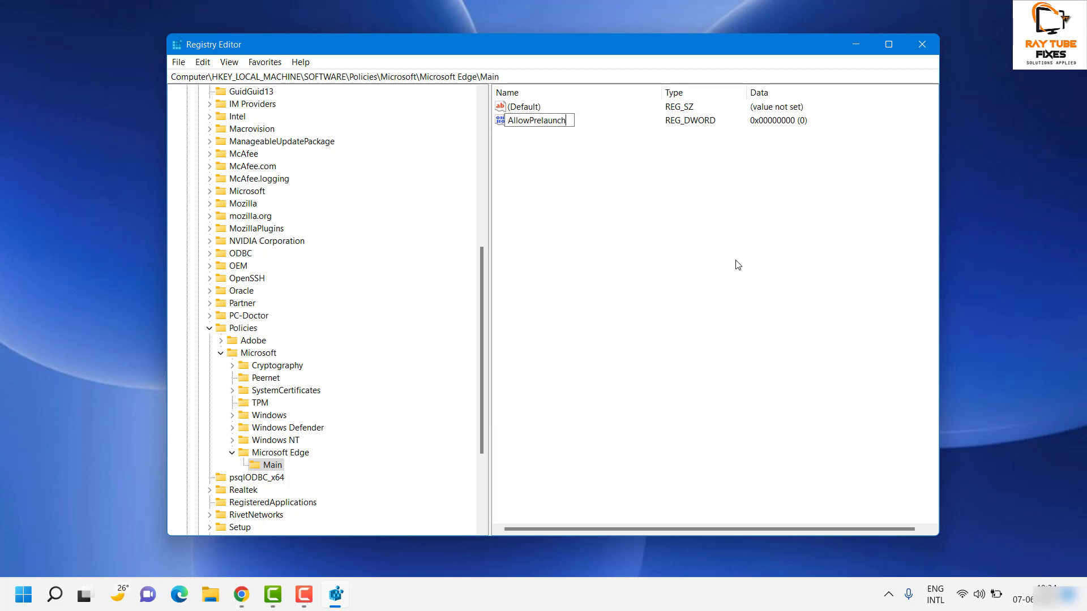
key("Return")
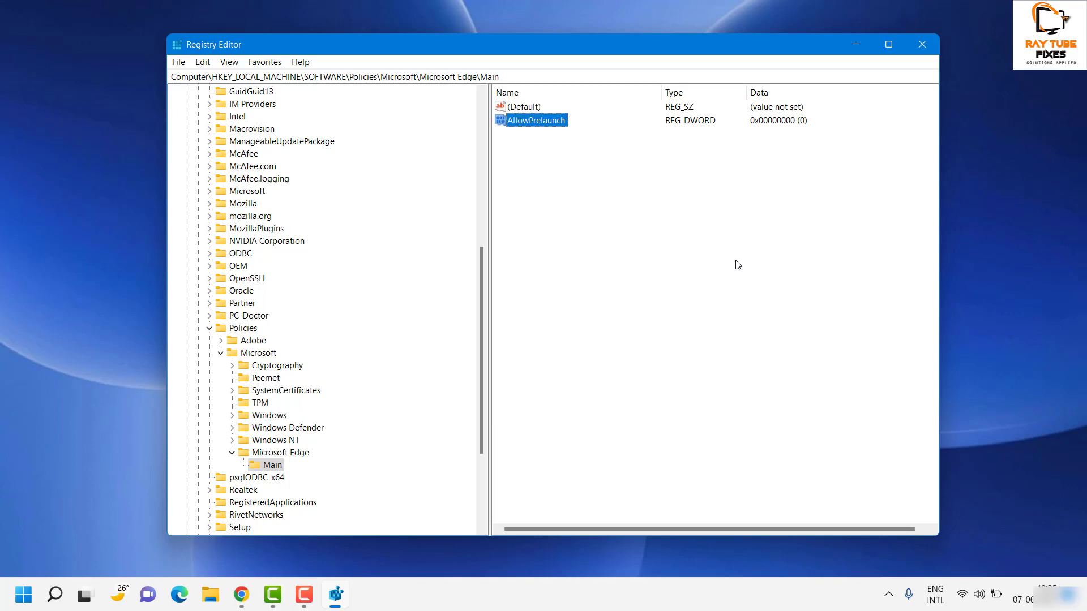
- Open the AllowPrelaunch value for editing and accept 0 as its value data
double_click(538, 125)
left_click(240, 180)
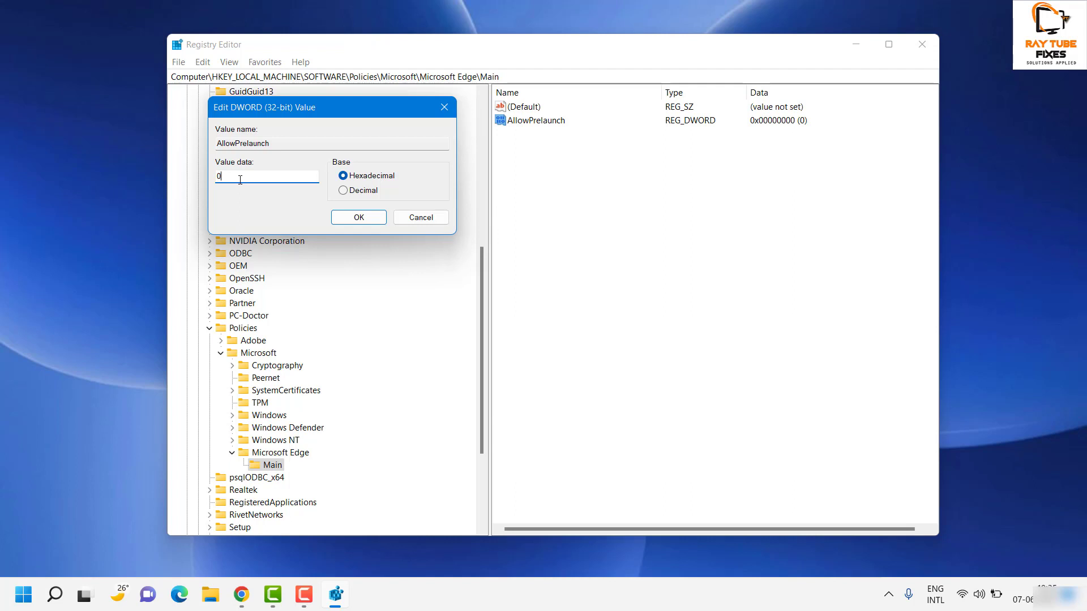
left_click(354, 218)
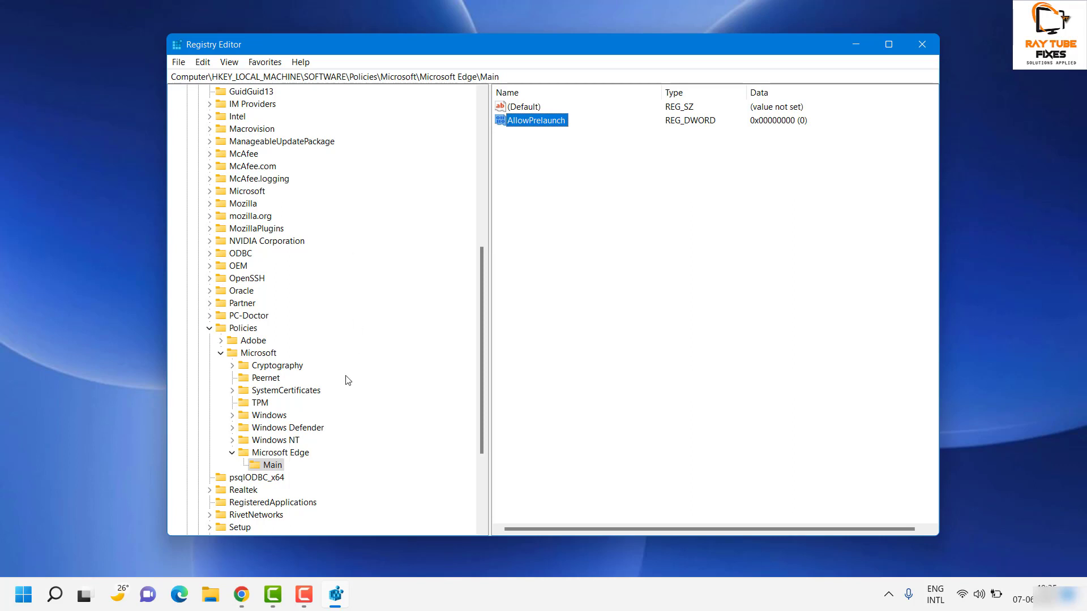
- Create a new key named TabPreloader under the Main key
right_click(272, 464)
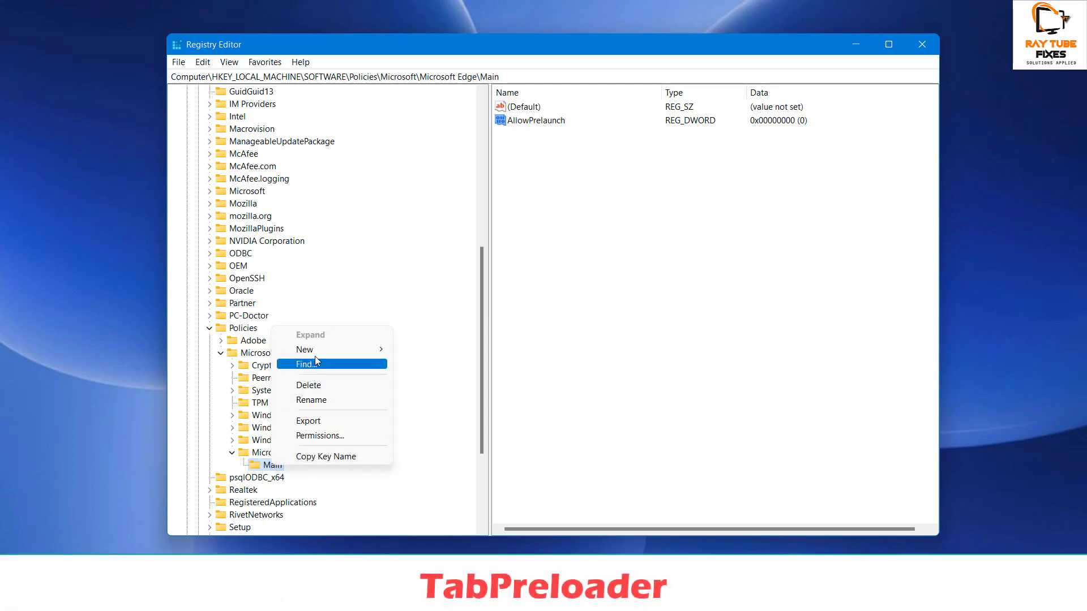
mouse_move(320, 352)
left_click(447, 349)
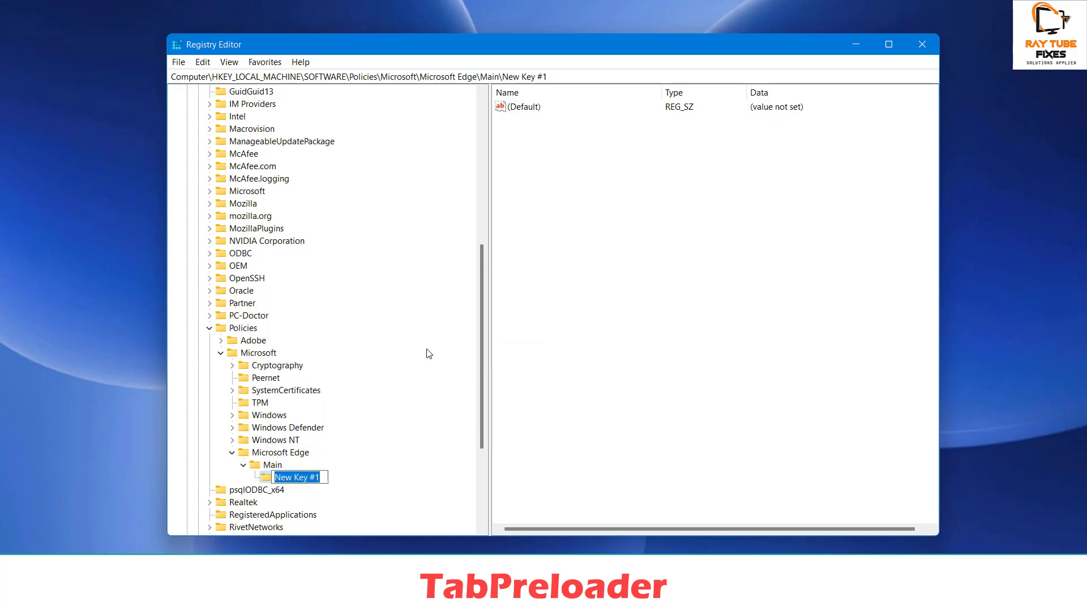
type("TabPr")
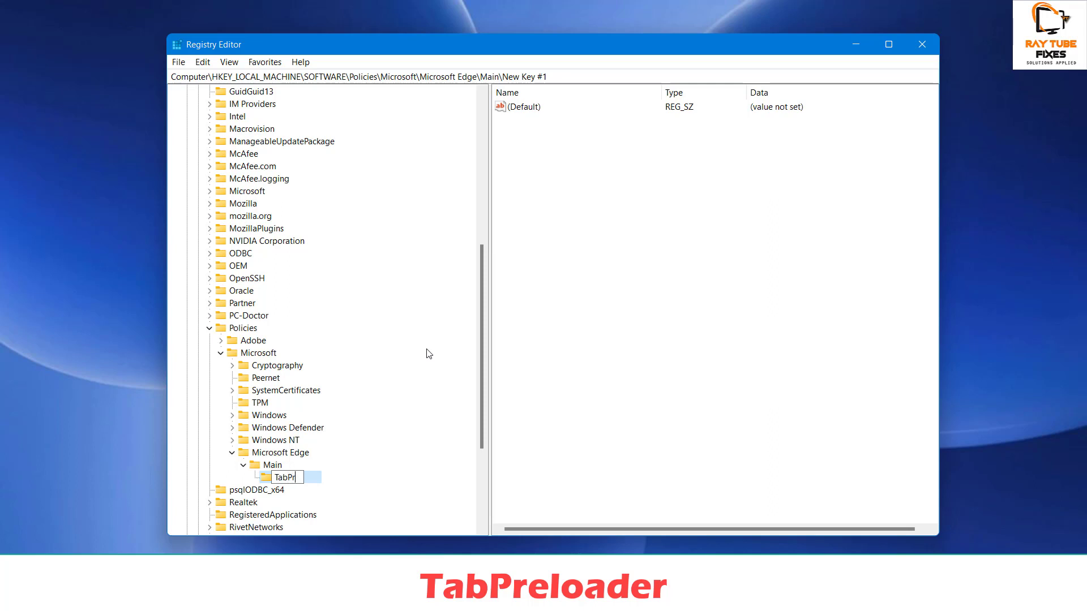
type("eloader")
key("Return")
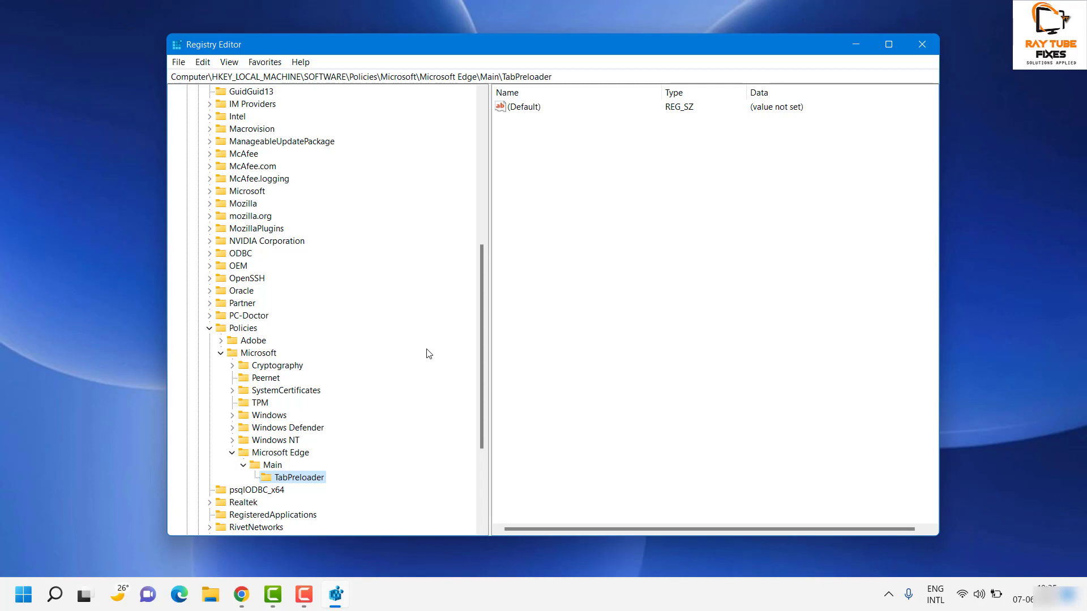
- Create a DWORD (32-bit) value named AllowTabPreloading in the TabPreloader key and accept 0 as its value data
right_click(542, 169)
mouse_move(583, 175)
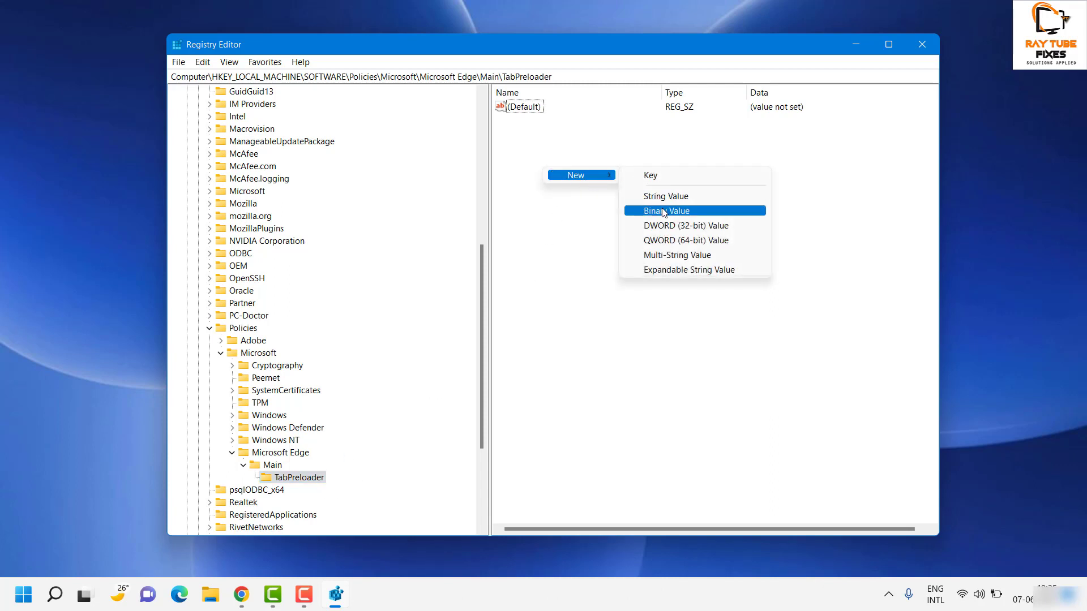
left_click(696, 226)
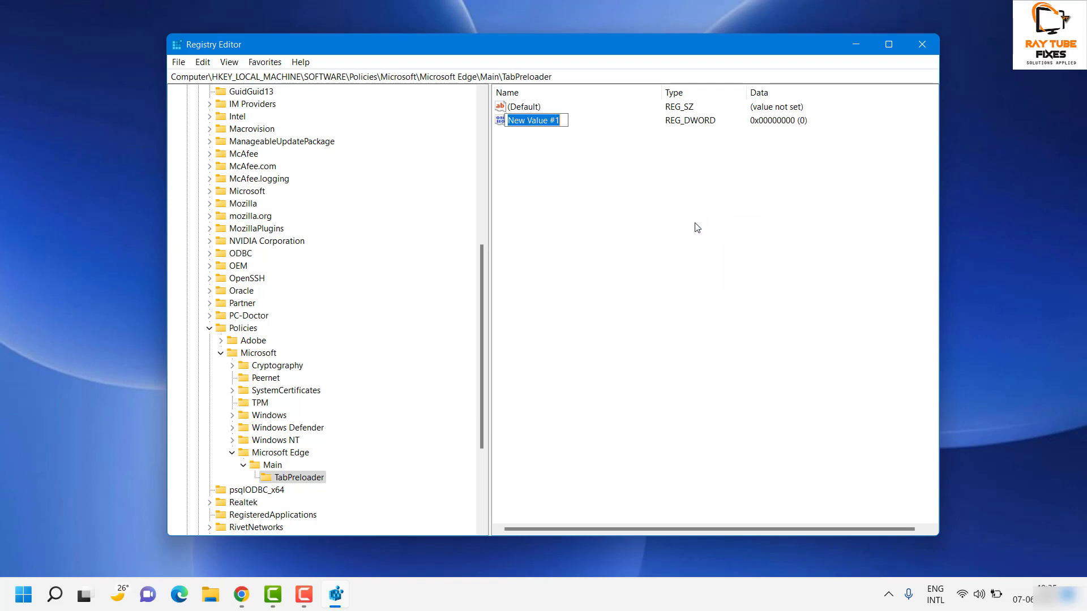
type("A")
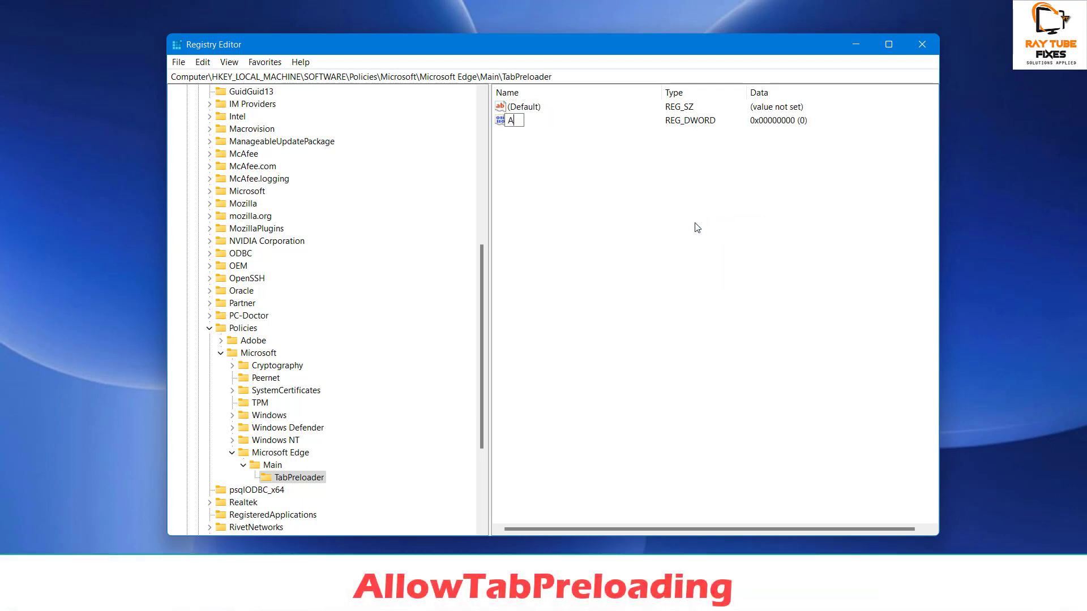
type("llowTabPreloading")
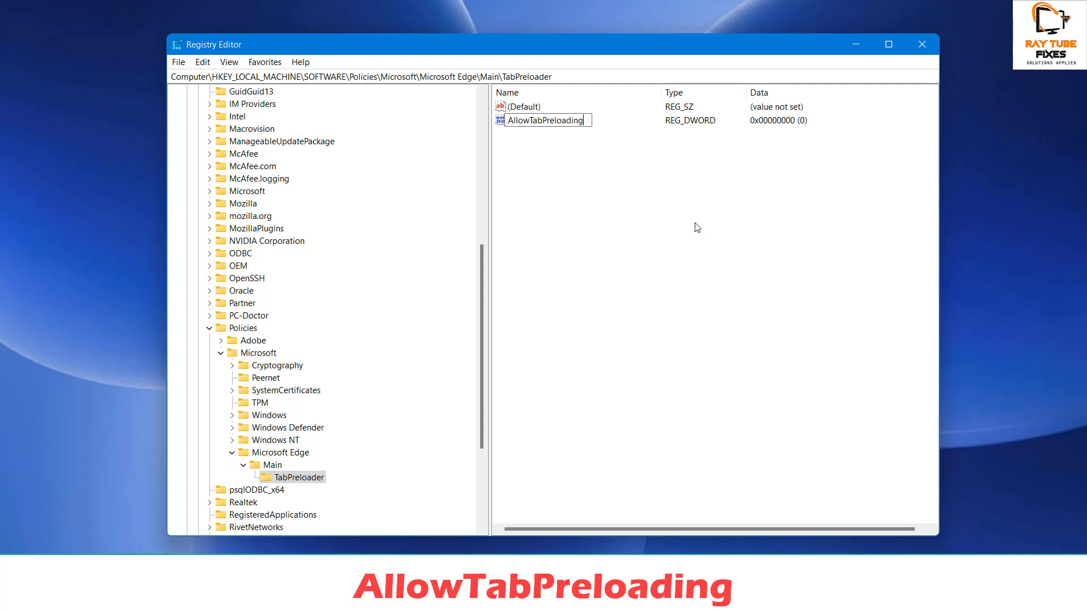
key("Return")
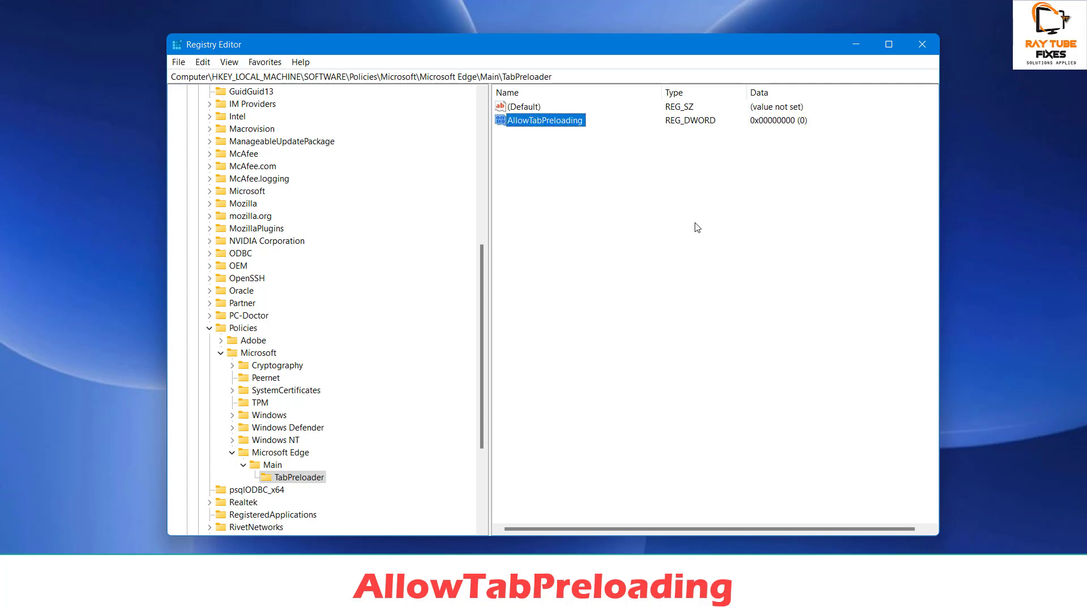
double_click(536, 118)
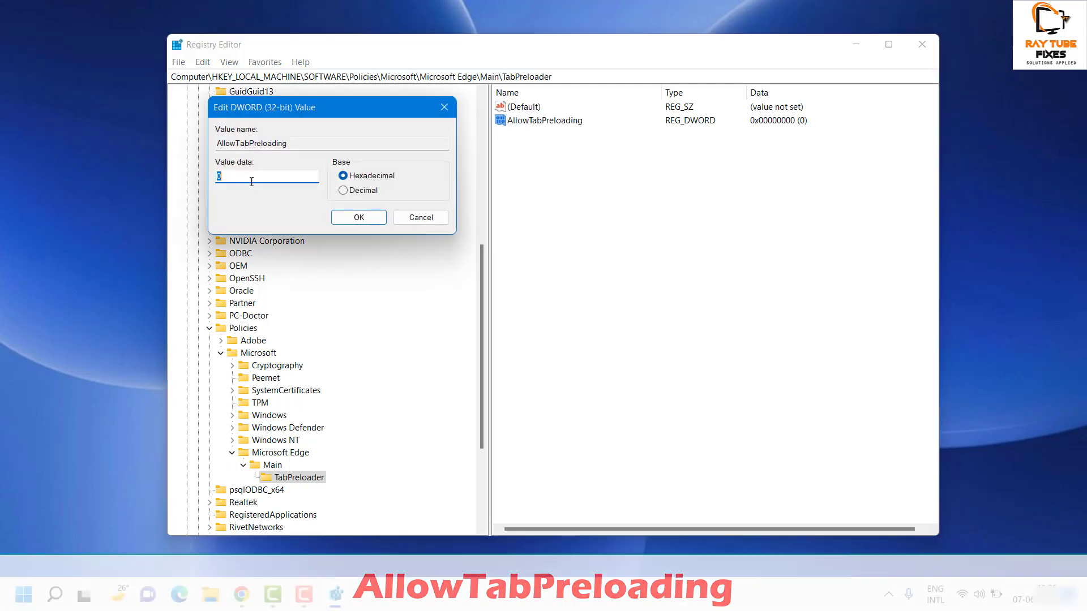
left_click(352, 222)
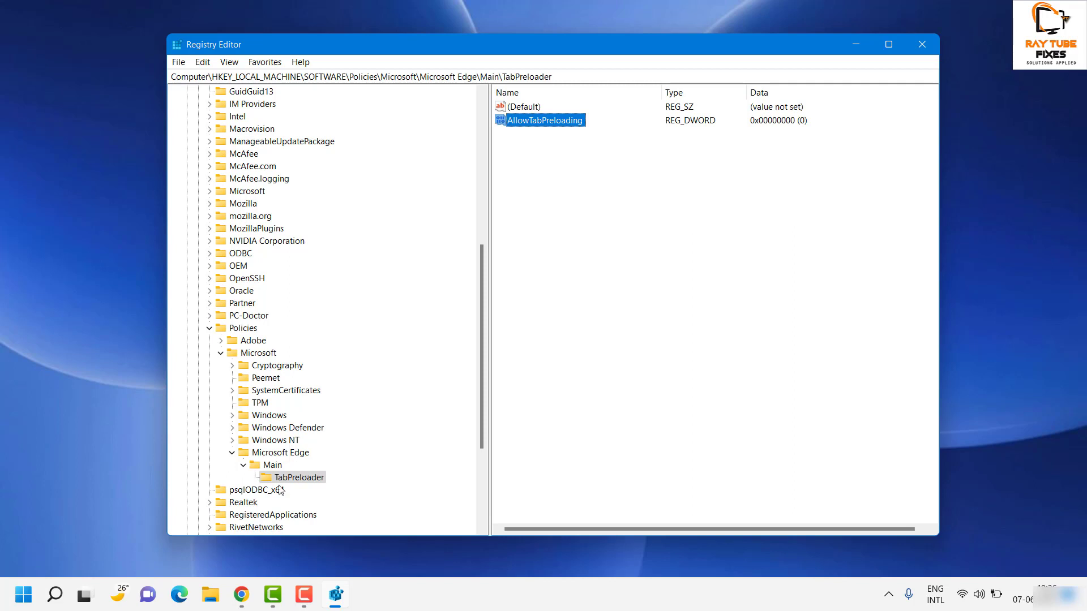
- Delete the Microsoft Edge key and all its subkeys from Policies\Microsoft, and close the Registry Editor
left_click(286, 457)
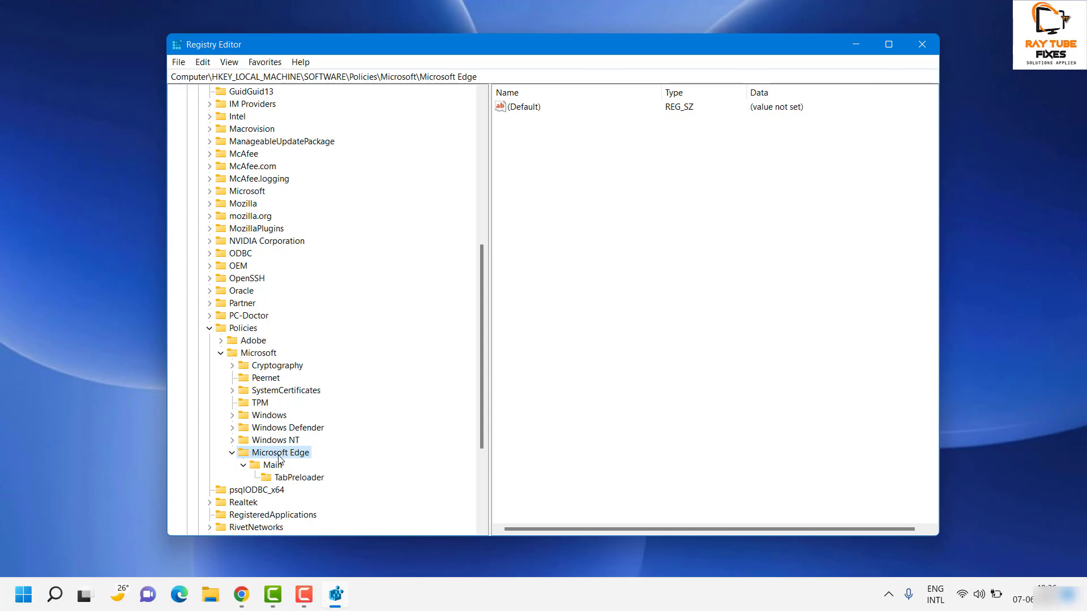
right_click(280, 459)
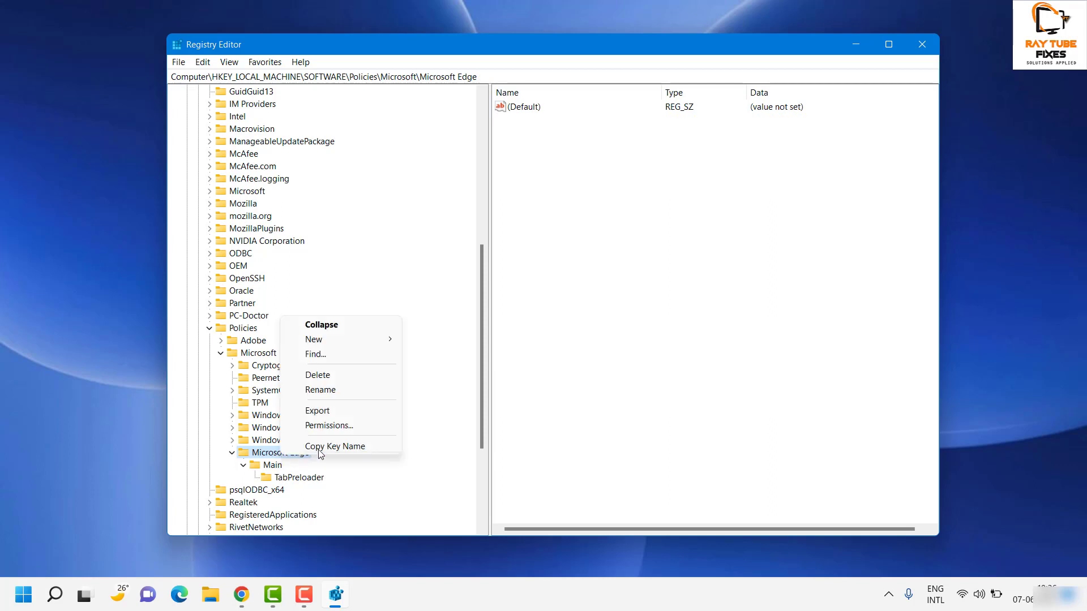
left_click(334, 375)
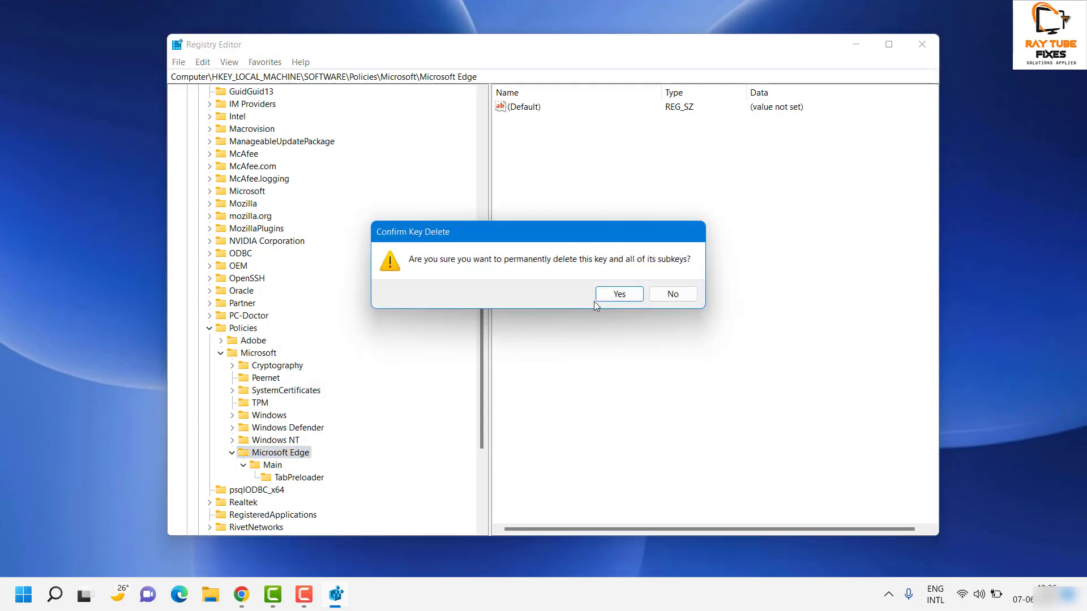
left_click(616, 292)
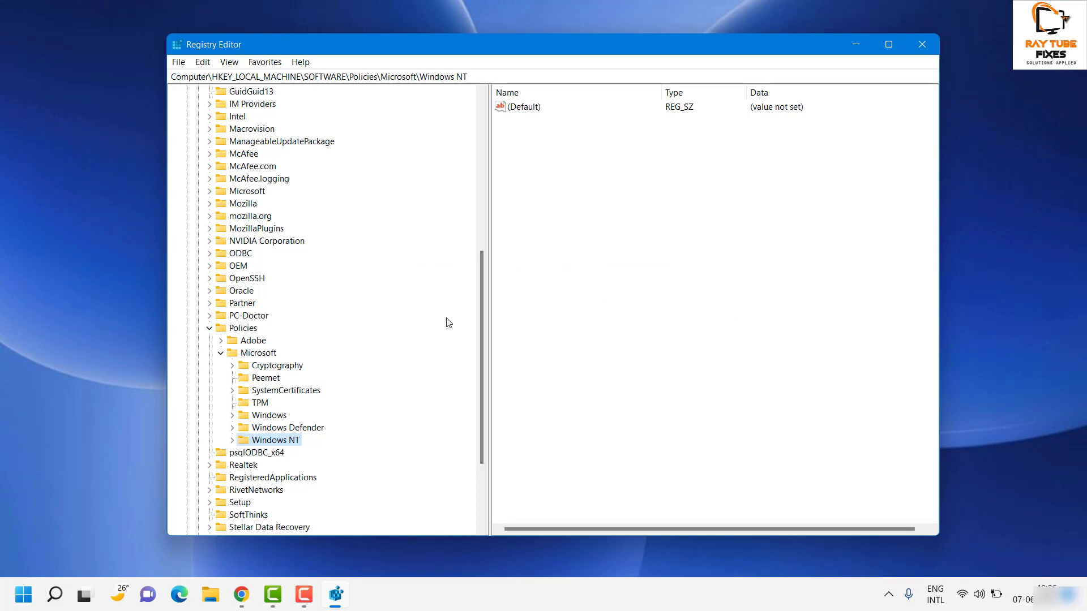
left_click(921, 44)
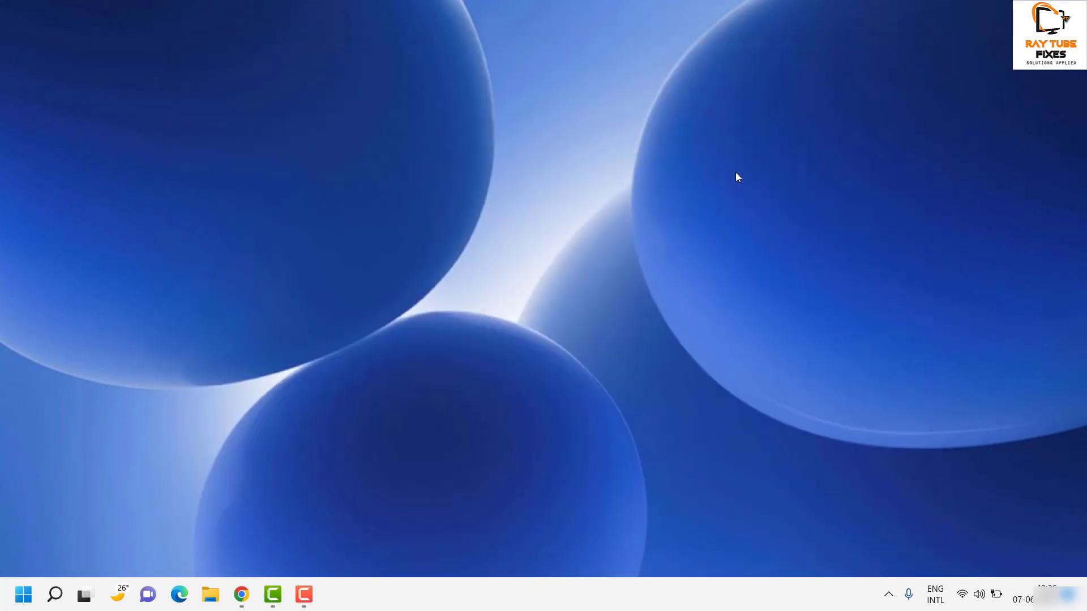